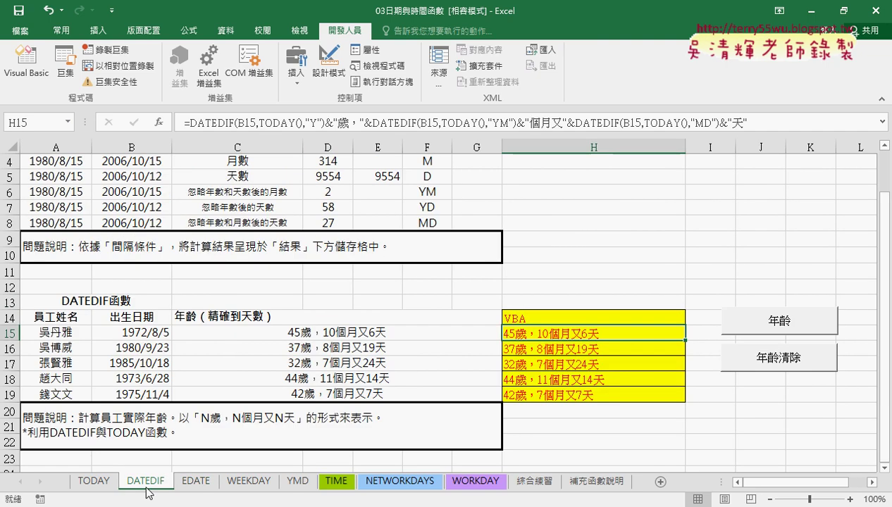
On the DATEDIF sheet, compare C15's age with H15, then clear and regenerate H15:H19 ages.
{"action": "left_click", "coordinate": [779, 358]}
{"action": "left_click", "coordinate": [778, 323]}
{"action": "left_click", "coordinate": [356, 334]}
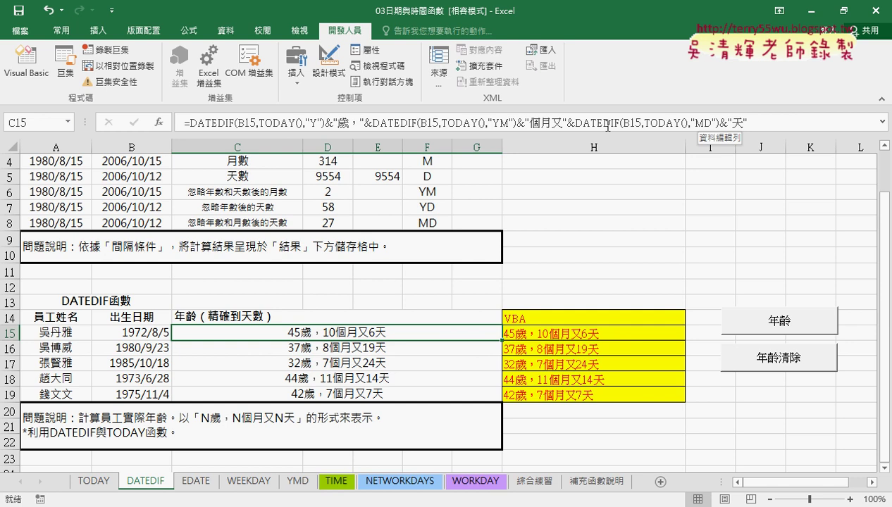
{"action": "left_click", "coordinate": [575, 337]}
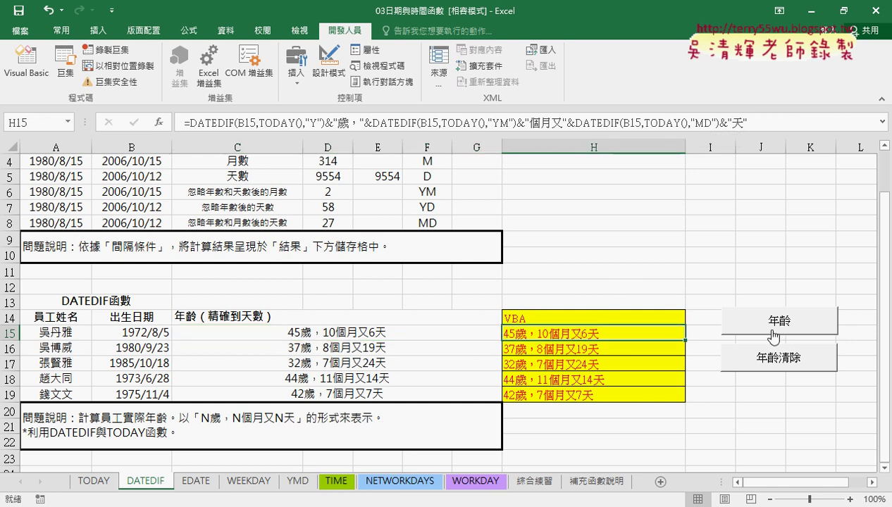
{"action": "left_click", "coordinate": [752, 370]}
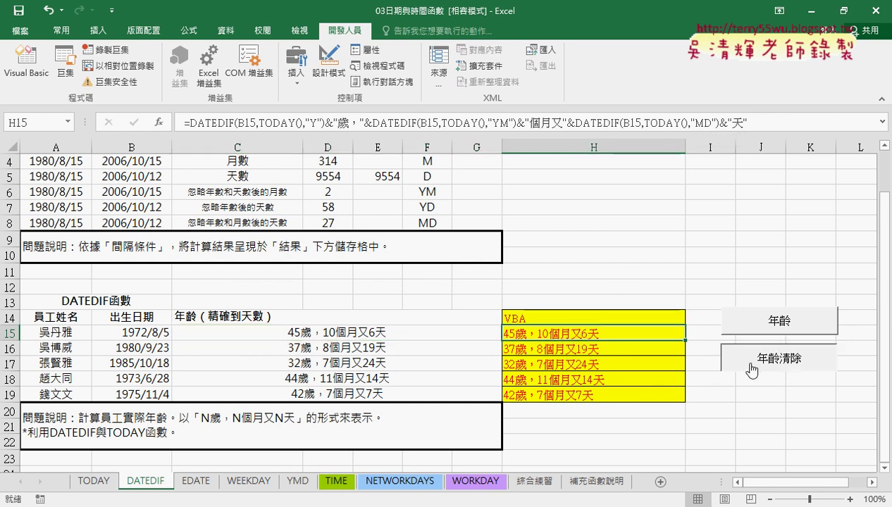
{"action": "left_click", "coordinate": [778, 322]}
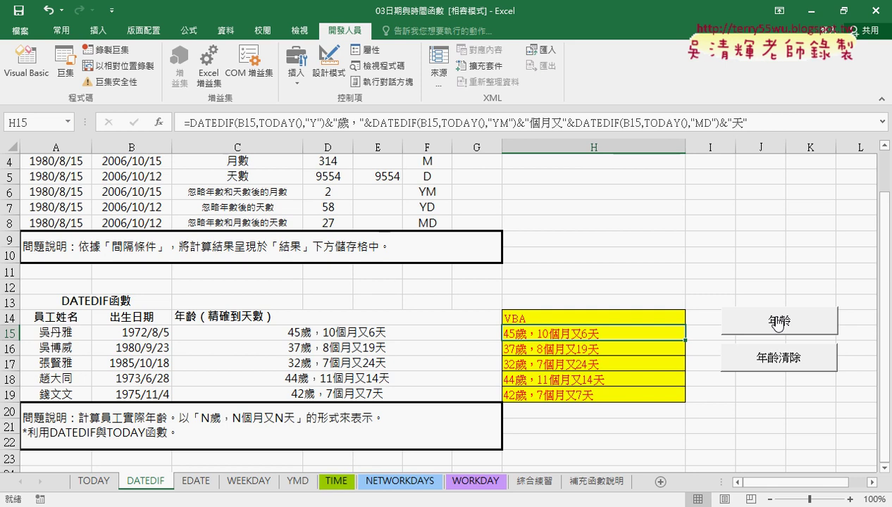
{"action": "left_click", "coordinate": [308, 122]}
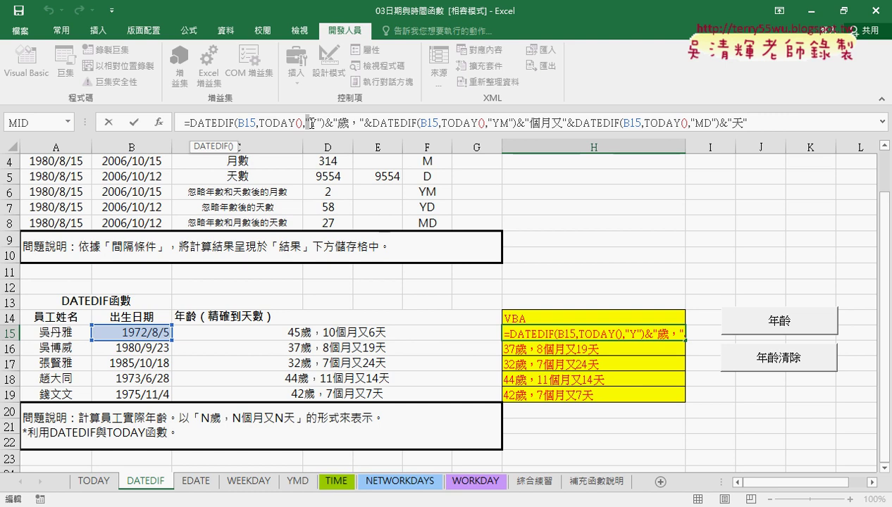
{"action": "left_click_drag", "start_coordinate": [245, 123], "coordinate": [256, 124]}
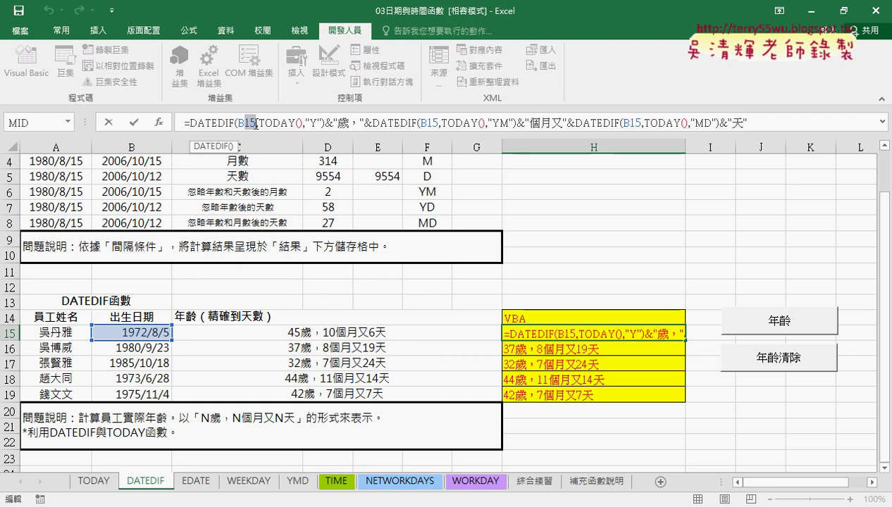
{"action": "left_click", "coordinate": [109, 122]}
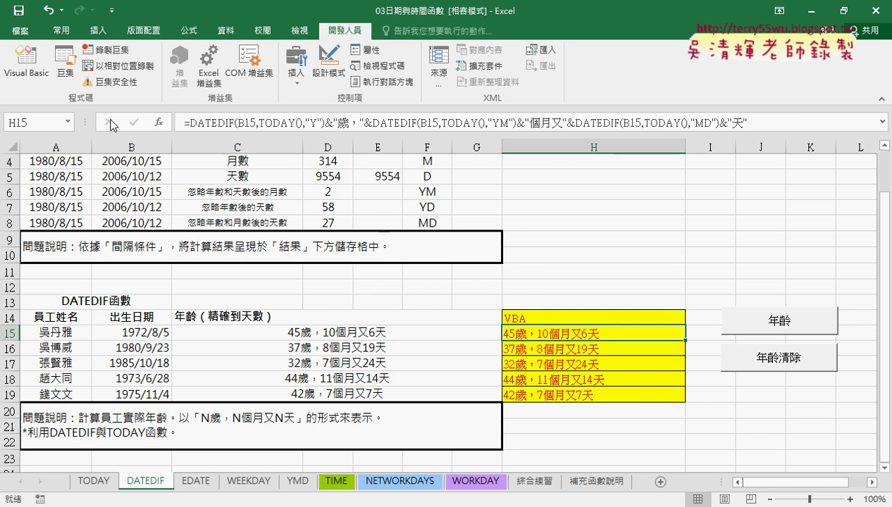
Clear the VBA ages from H15:H19 with 年齡清除 and go to the EDATE sheet.
{"action": "left_click", "coordinate": [771, 366]}
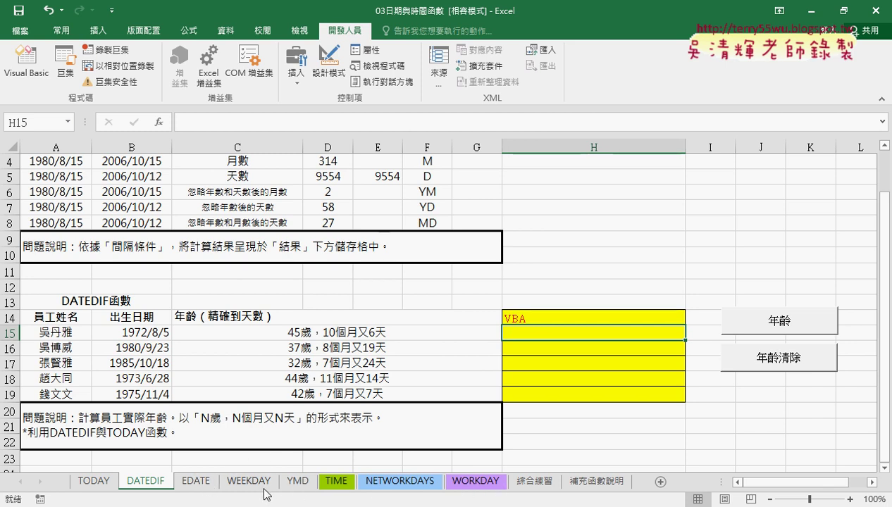
{"action": "left_click", "coordinate": [198, 483]}
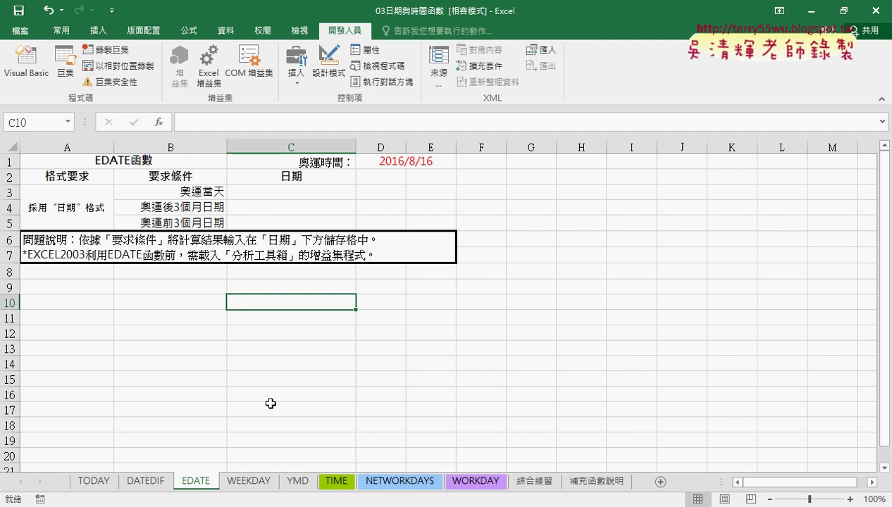
Edit D1's Olympic date from 2016/8/16 to 2020/7/24.
{"action": "left_click", "coordinate": [411, 163]}
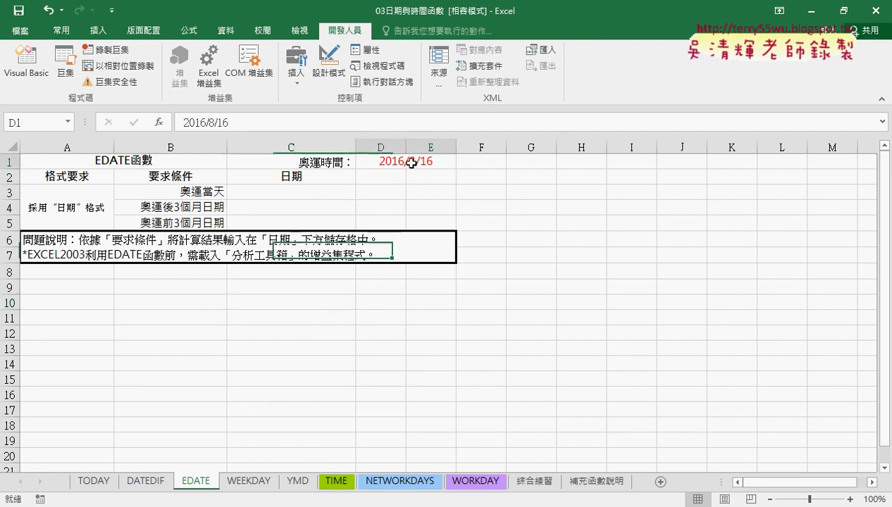
{"action": "double_click", "coordinate": [411, 163]}
{"action": "left_click_drag", "start_coordinate": [393, 161], "coordinate": [406, 161]}
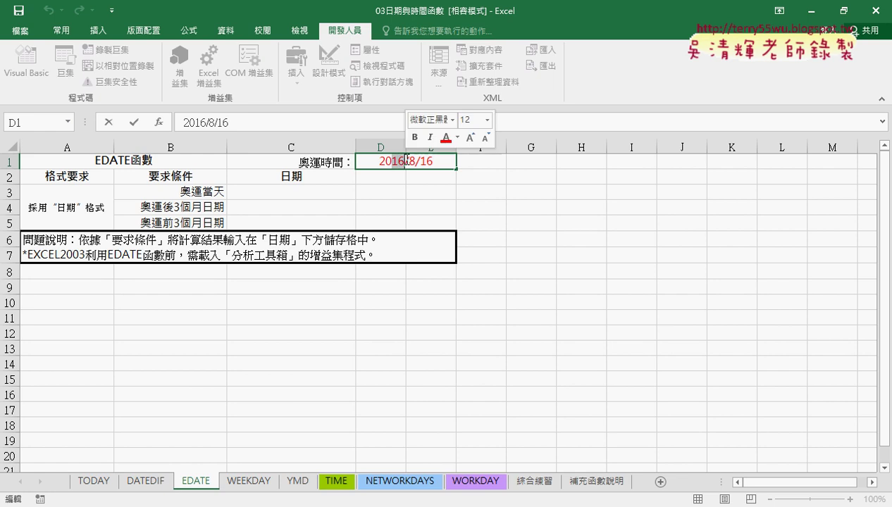
{"action": "type", "text": "20"}
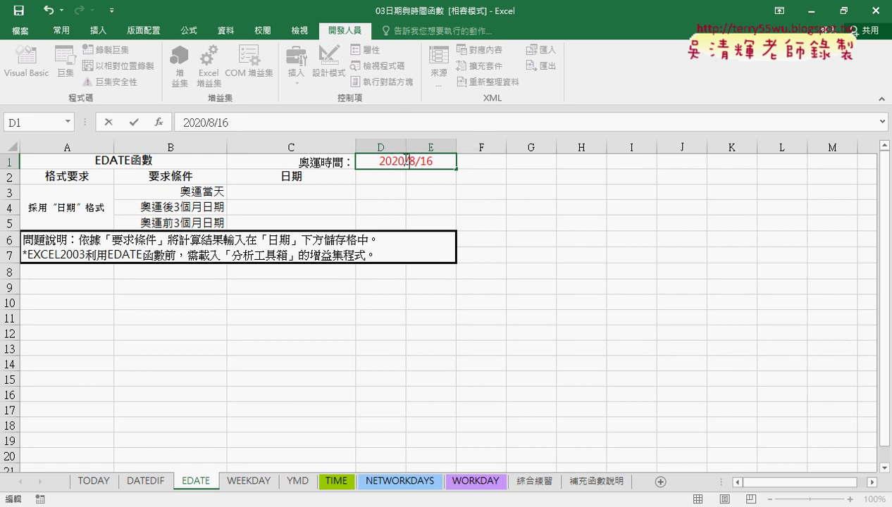
{"action": "key", "text": "Delete"}
{"action": "type", "text": "7"}
{"action": "key", "text": "Delete"}
{"action": "key", "text": "Delete"}
{"action": "type", "text": "24"}
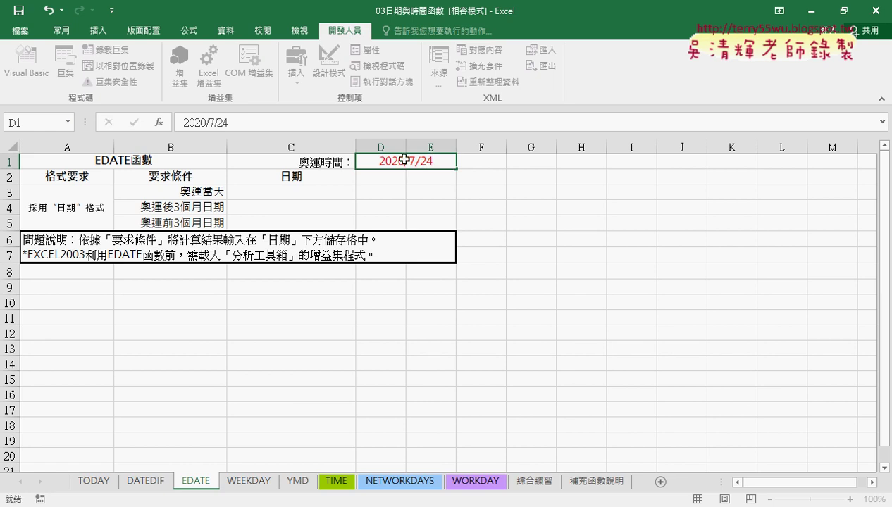
{"action": "key", "text": "Return"}
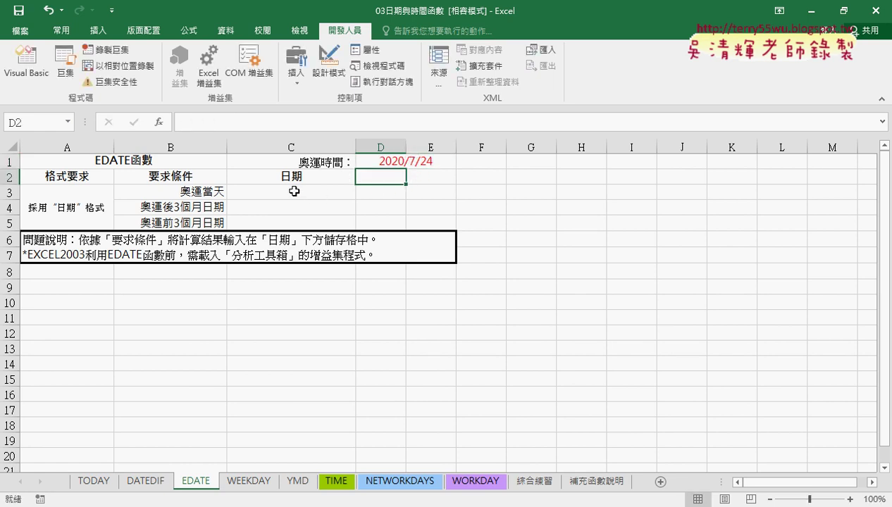
Enter =D1 in C3 so it shows the Olympic date 2020/7/24.
{"action": "left_click", "coordinate": [251, 193]}
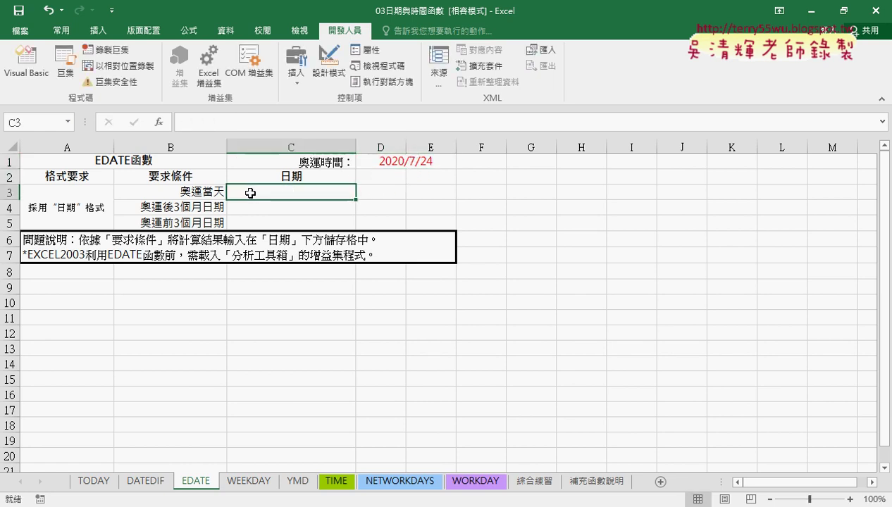
{"action": "left_click", "coordinate": [250, 121]}
{"action": "type", "text": "="}
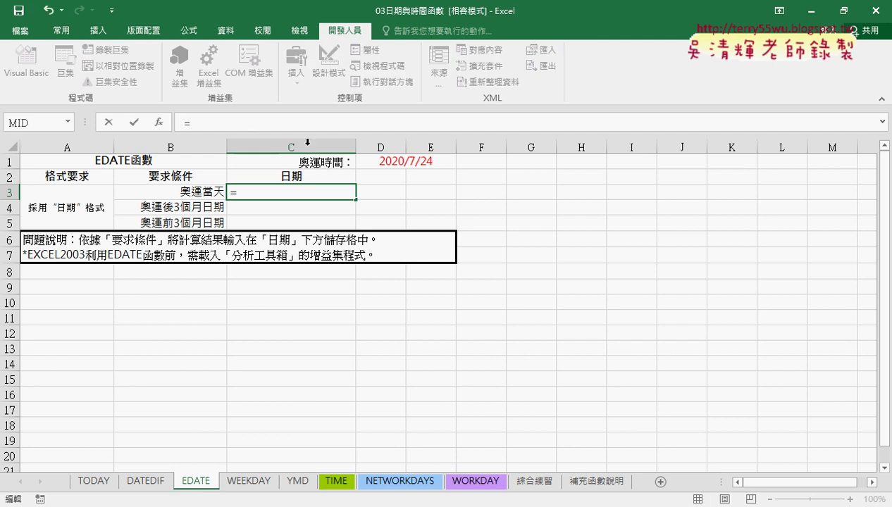
{"action": "left_click", "coordinate": [402, 160]}
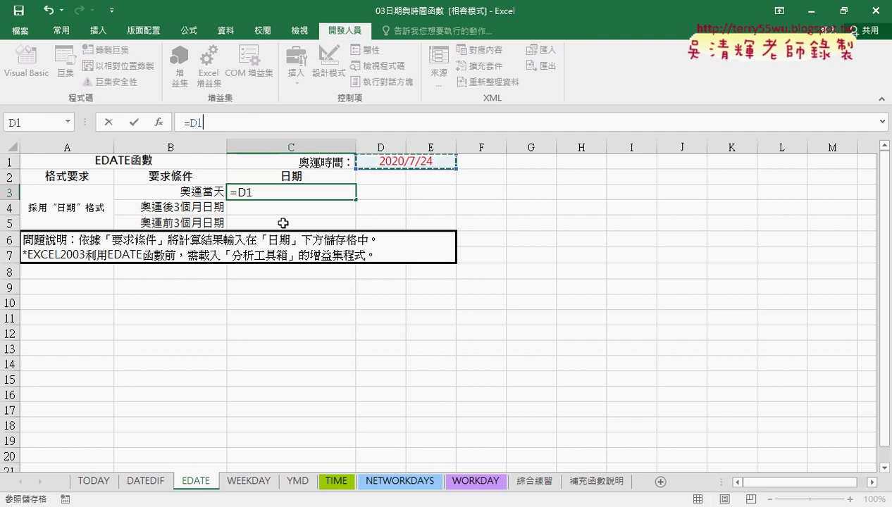
{"action": "left_click", "coordinate": [134, 123]}
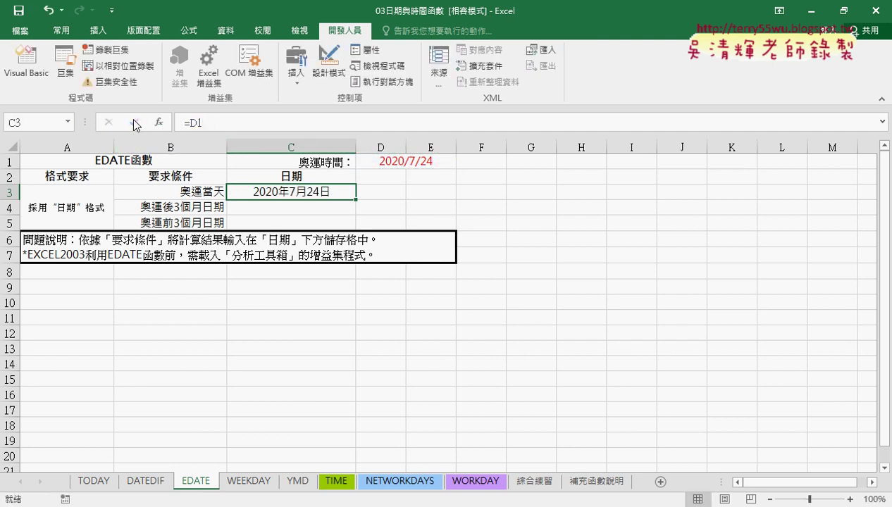
Select C4 for the date three months later.
{"action": "left_click", "coordinate": [327, 208]}
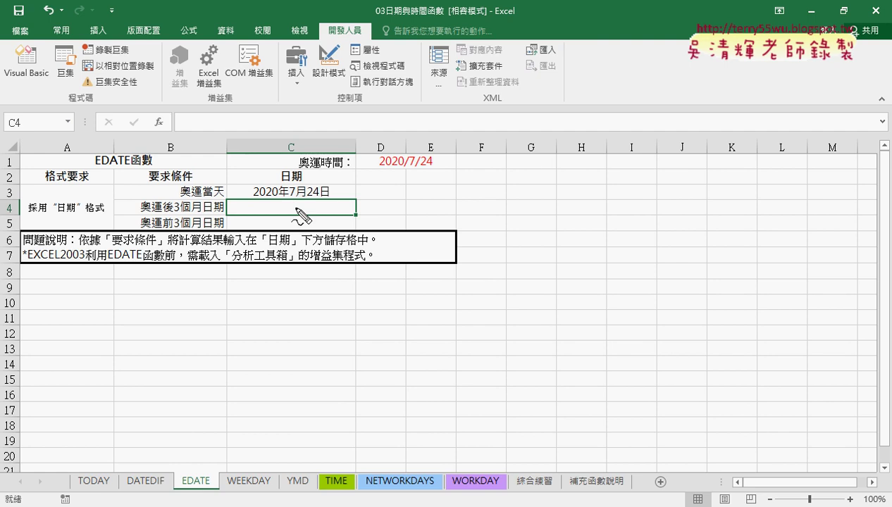
{"action": "left_click_drag", "start_coordinate": [287, 199], "coordinate": [297, 200]}
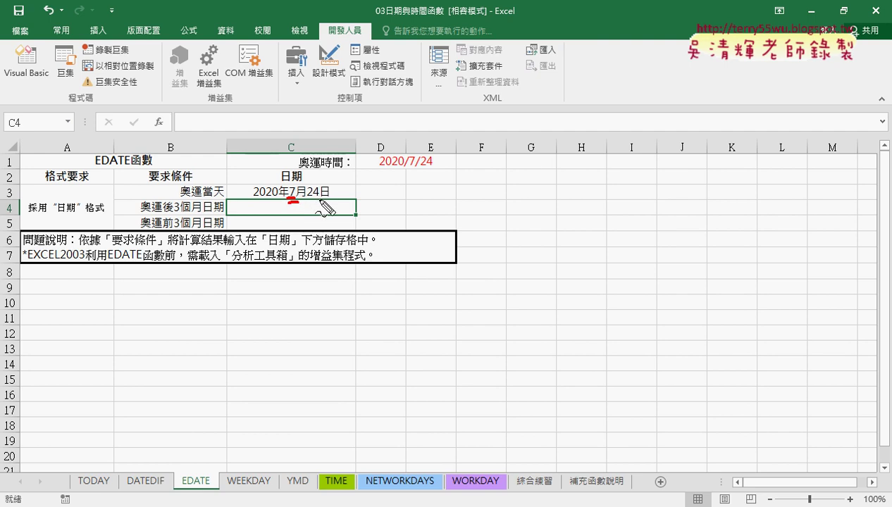
{"action": "key", "text": "Escape"}
Insert the DATE function in C4 with Year set to year(C3).
{"action": "left_click", "coordinate": [159, 121]}
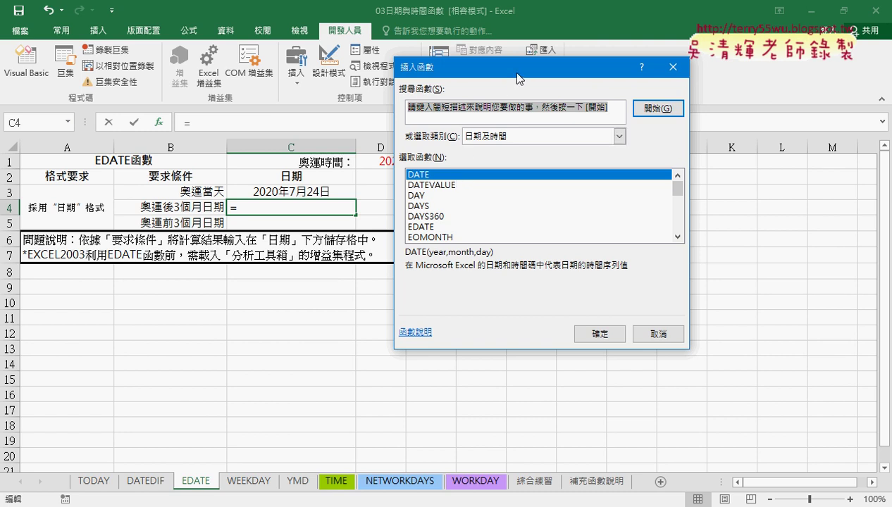
{"action": "left_click_drag", "start_coordinate": [512, 70], "coordinate": [603, 67]}
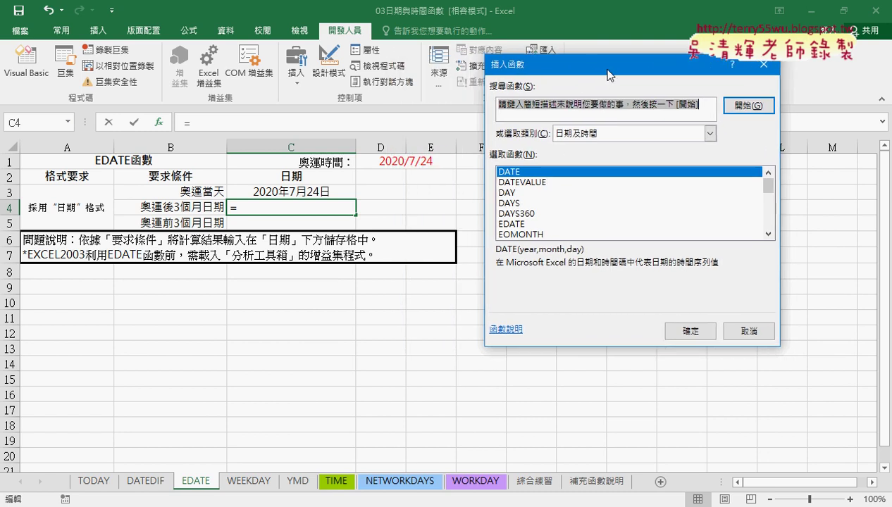
{"action": "double_click", "coordinate": [510, 172]}
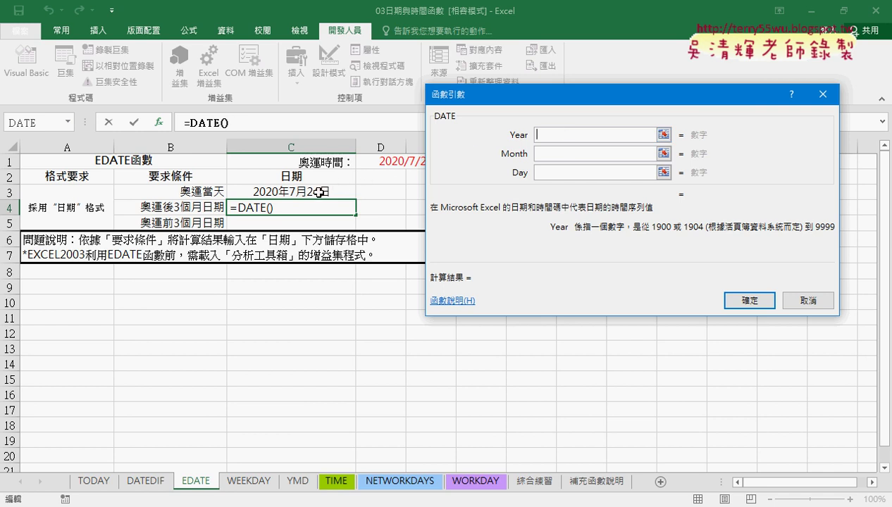
{"action": "type", "text": "year("}
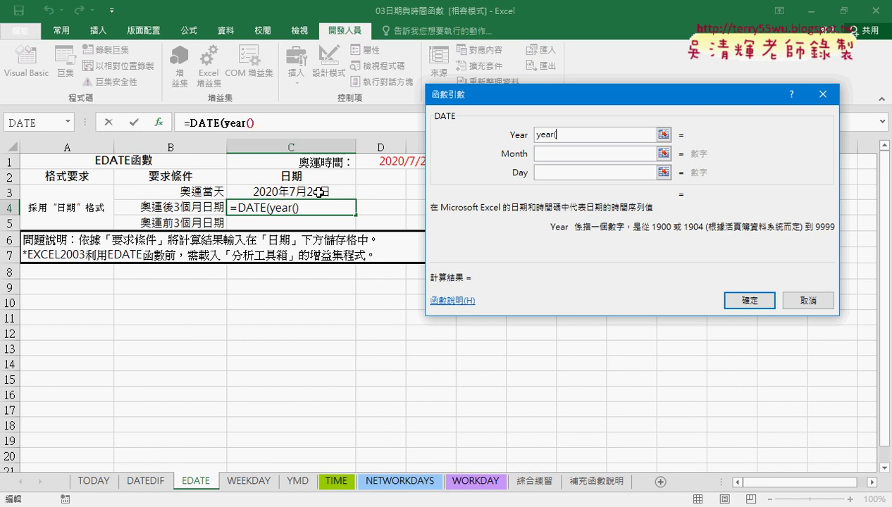
{"action": "left_click", "coordinate": [297, 191]}
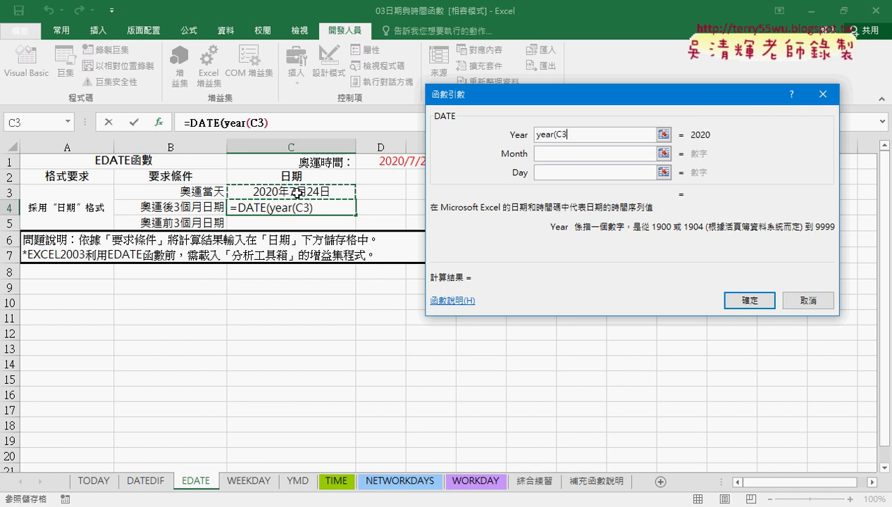
{"action": "type", "text": ")"}
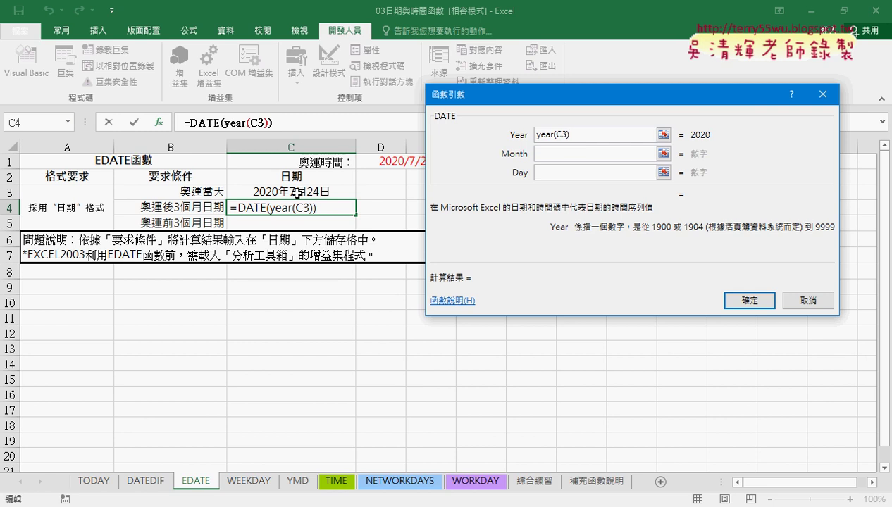
Set the DATE Month argument to month(C3)+3 and Day to day(C3).
{"action": "left_click", "coordinate": [577, 154]}
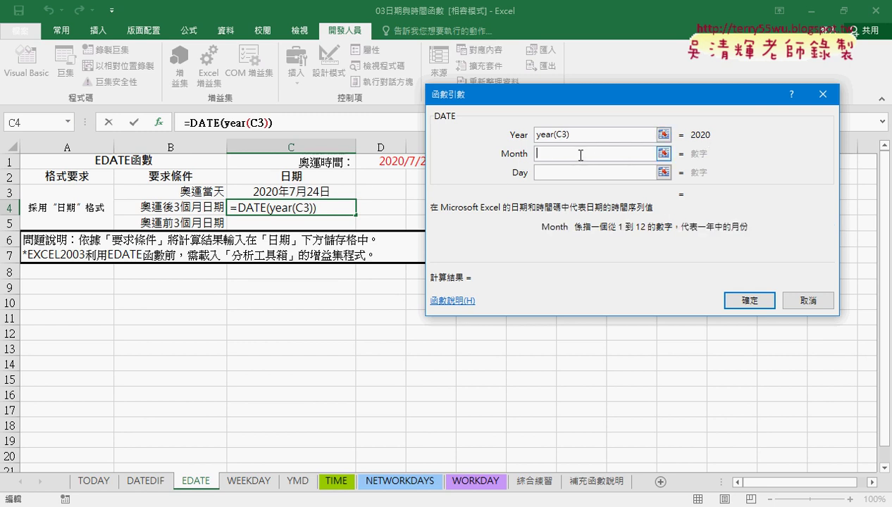
{"action": "type", "text": "month"}
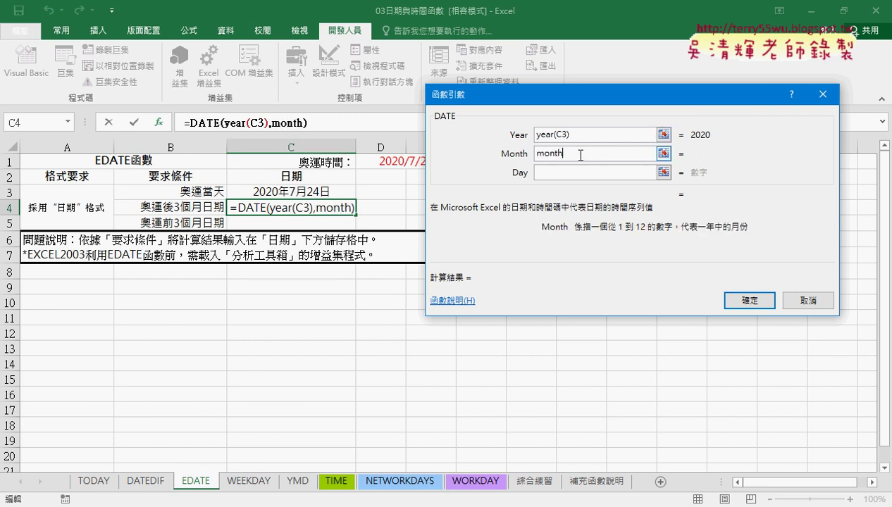
{"action": "type", "text": "("}
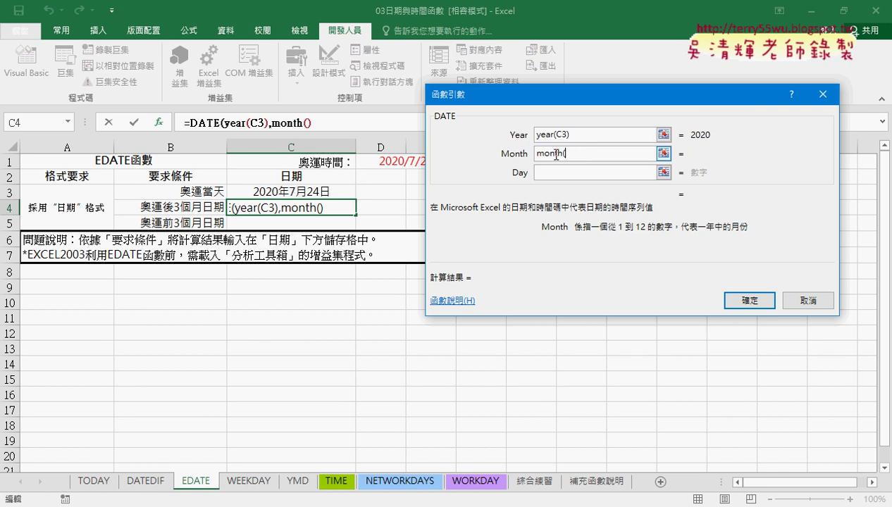
{"action": "left_click", "coordinate": [300, 196]}
{"action": "type", "text": ")"}
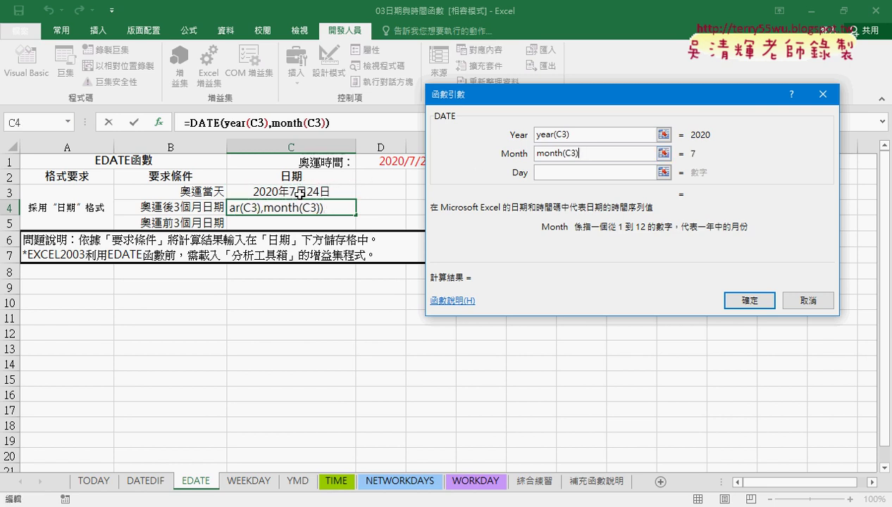
{"action": "left_click", "coordinate": [572, 171]}
{"action": "type", "text": "day"}
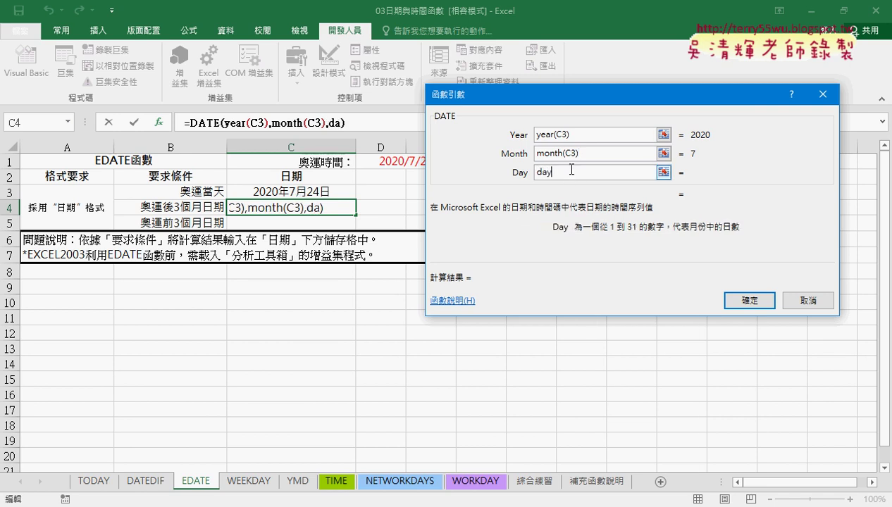
{"action": "type", "text": "("}
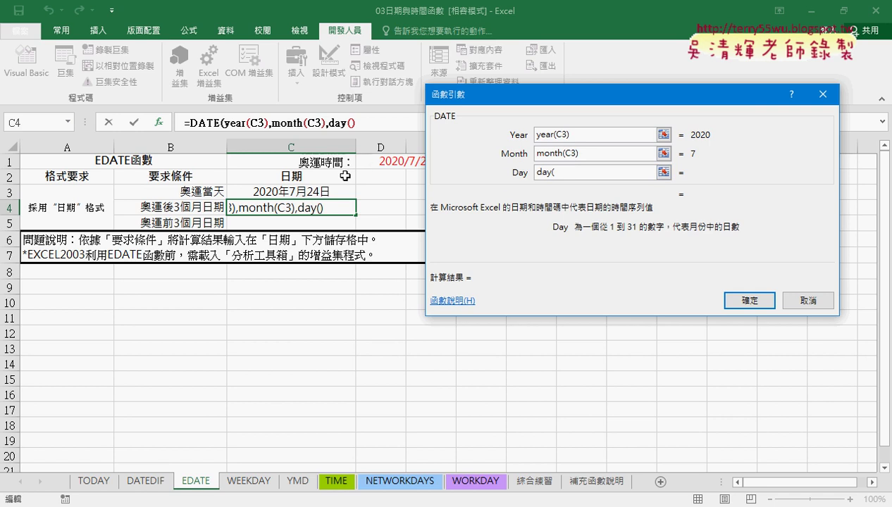
{"action": "left_click", "coordinate": [326, 191]}
{"action": "type", "text": ")"}
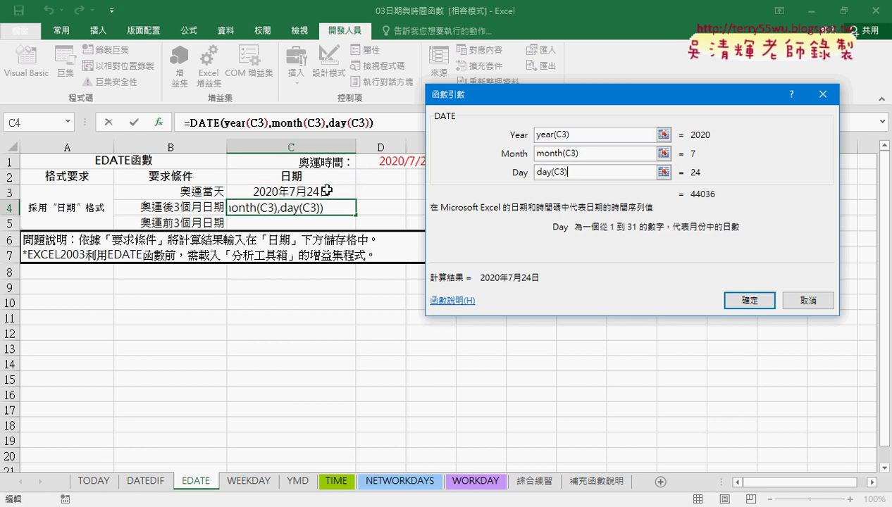
{"action": "left_click", "coordinate": [604, 154]}
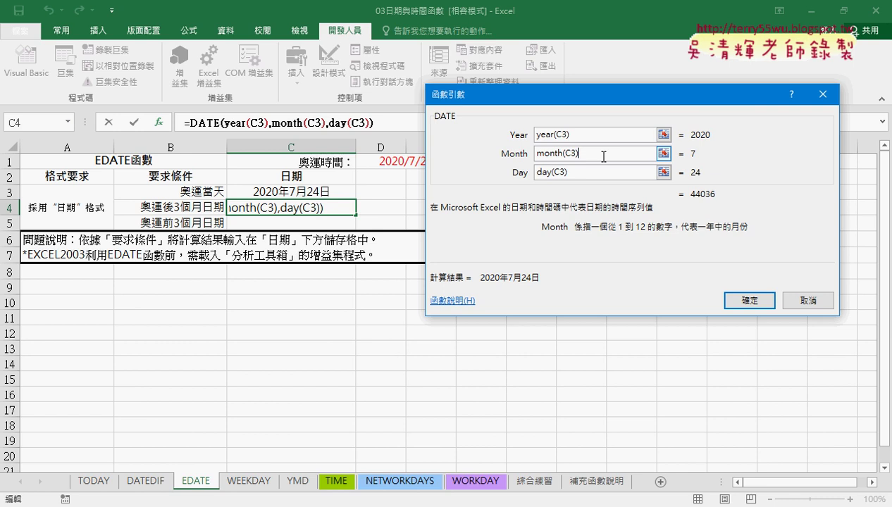
{"action": "type", "text": "+3"}
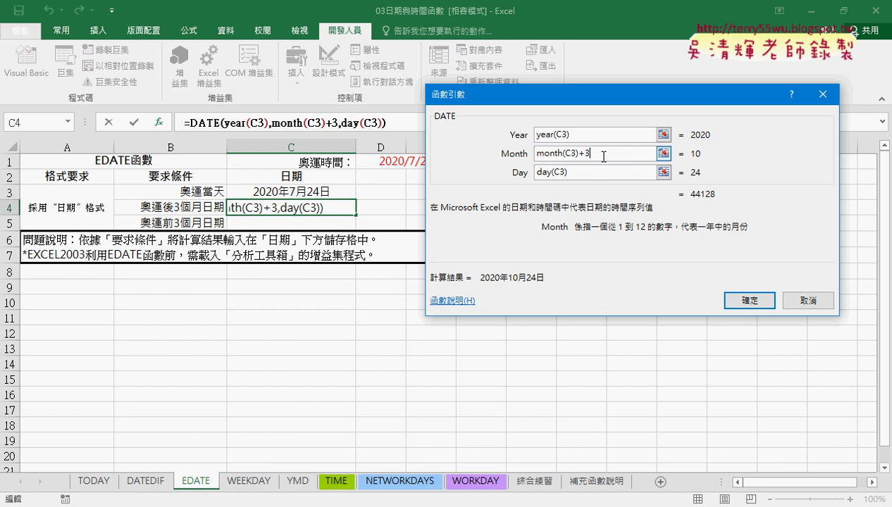
Confirm C4's =DATE(YEAR(C3),MONTH(C3)+3,DAY(C3)) showing 2020年10月24日 and copy its formula text.
{"action": "left_click", "coordinate": [752, 302]}
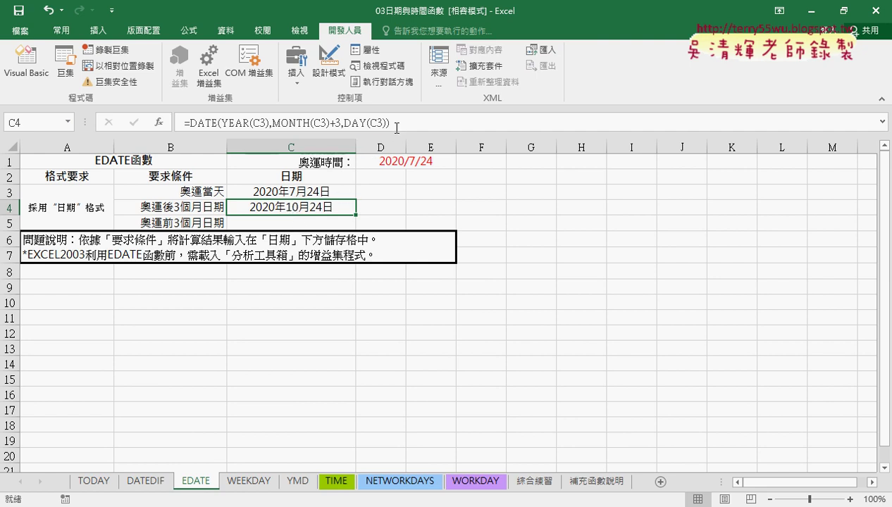
{"action": "left_click_drag", "start_coordinate": [390, 122], "coordinate": [182, 123]}
{"action": "right_click", "coordinate": [278, 122]}
{"action": "left_click", "coordinate": [308, 145]}
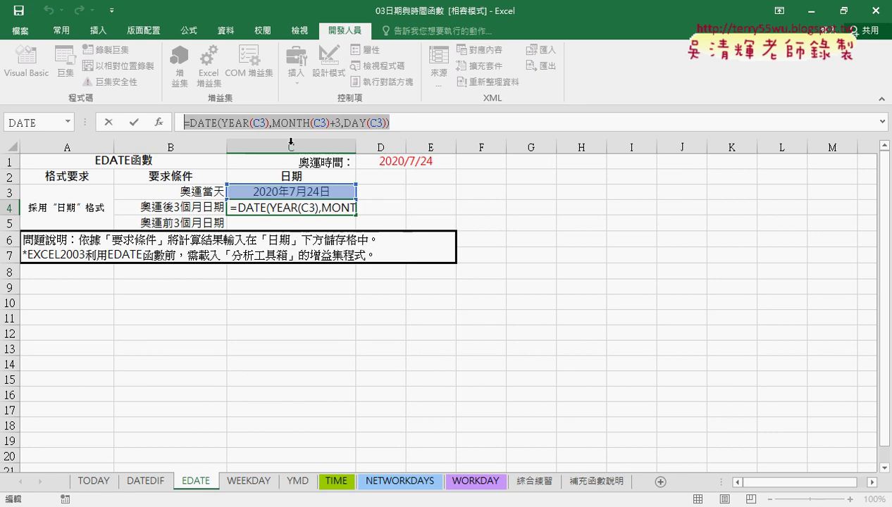
{"action": "key", "text": "Escape"}
Paste the copied DATE formula into C5.
{"action": "left_click", "coordinate": [277, 216]}
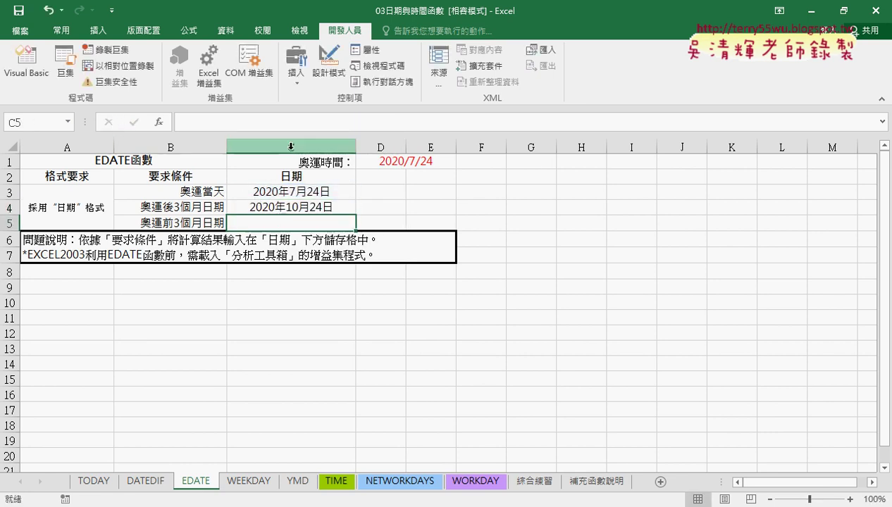
{"action": "left_click", "coordinate": [289, 122]}
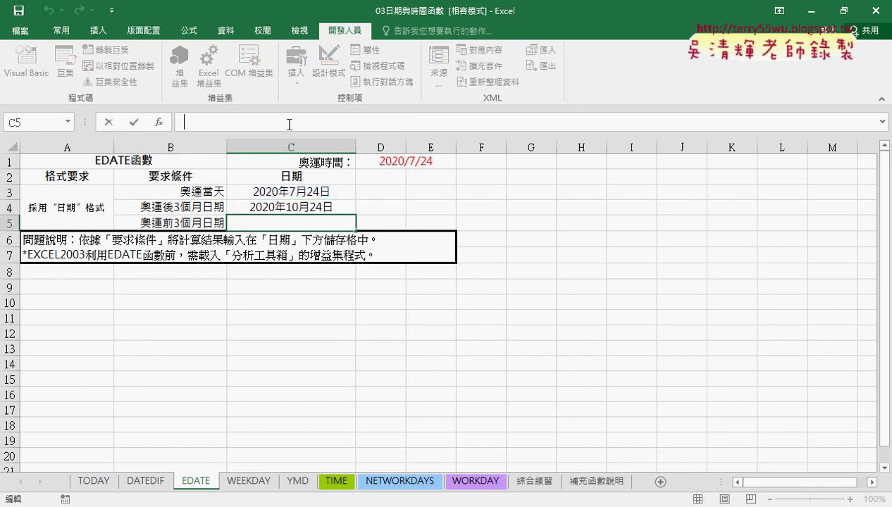
{"action": "right_click", "coordinate": [289, 122]}
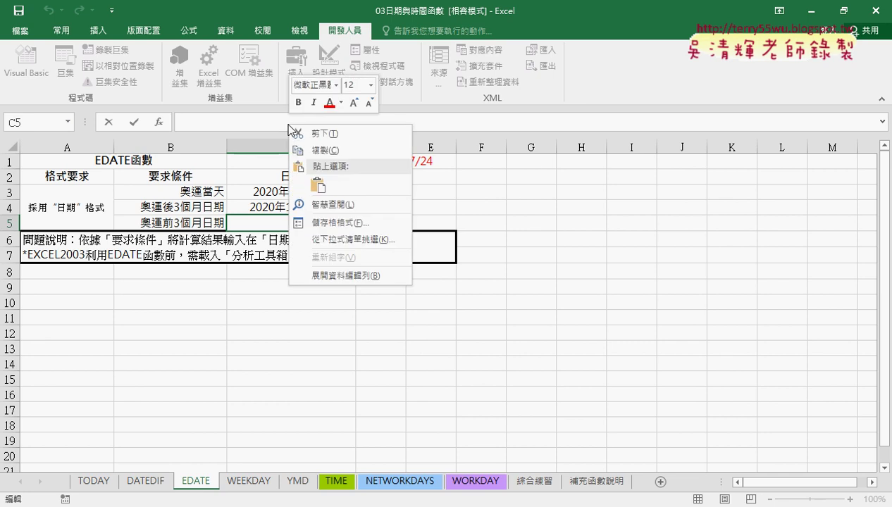
{"action": "left_click", "coordinate": [307, 188]}
Change C5's formula to MONTH(C3)-3 so it shows 2020年4月24日, then review its arguments.
{"action": "left_click", "coordinate": [337, 123]}
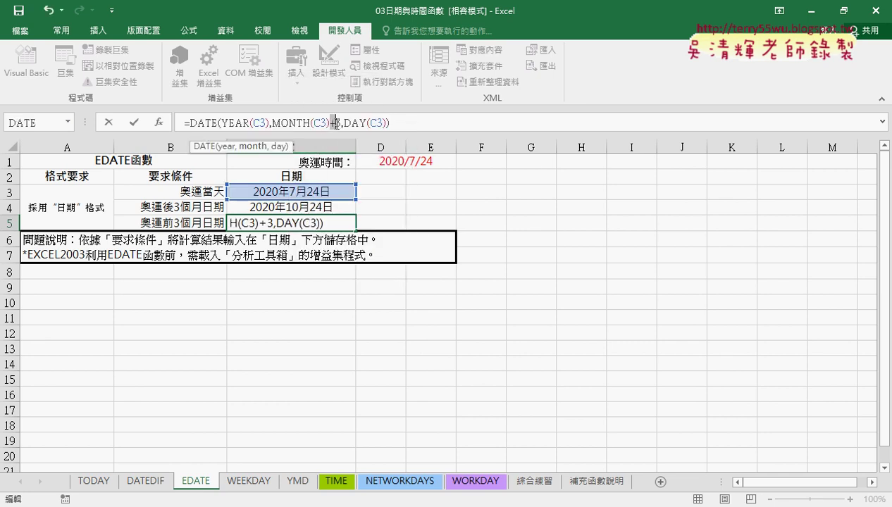
{"action": "type", "text": "-"}
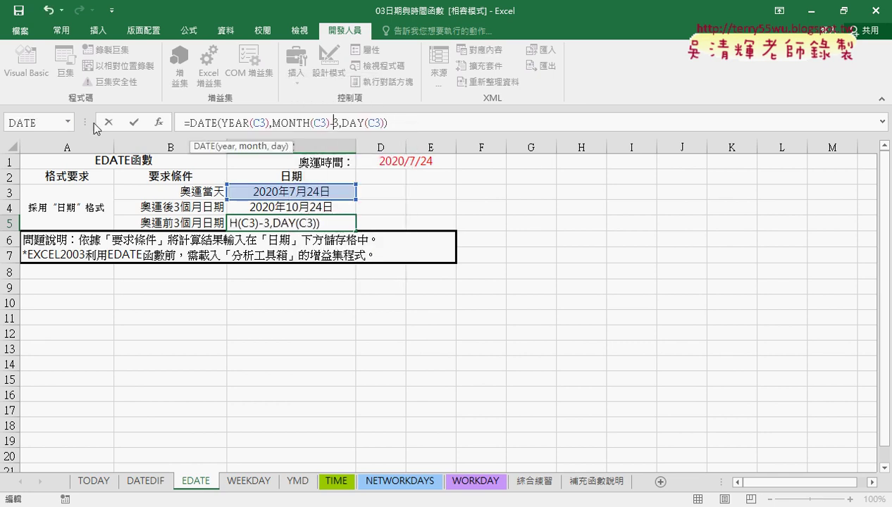
{"action": "left_click", "coordinate": [134, 123]}
{"action": "left_click", "coordinate": [160, 124]}
{"action": "left_click", "coordinate": [160, 125]}
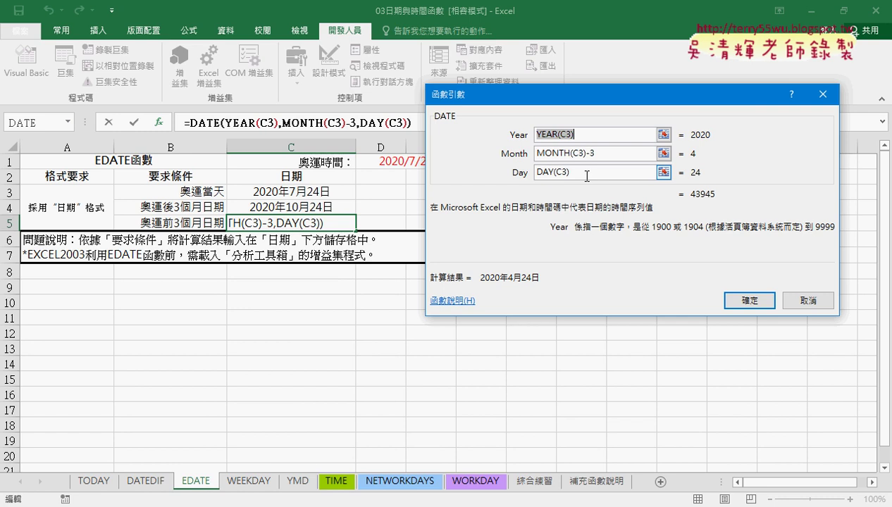
{"action": "left_click", "coordinate": [811, 301]}
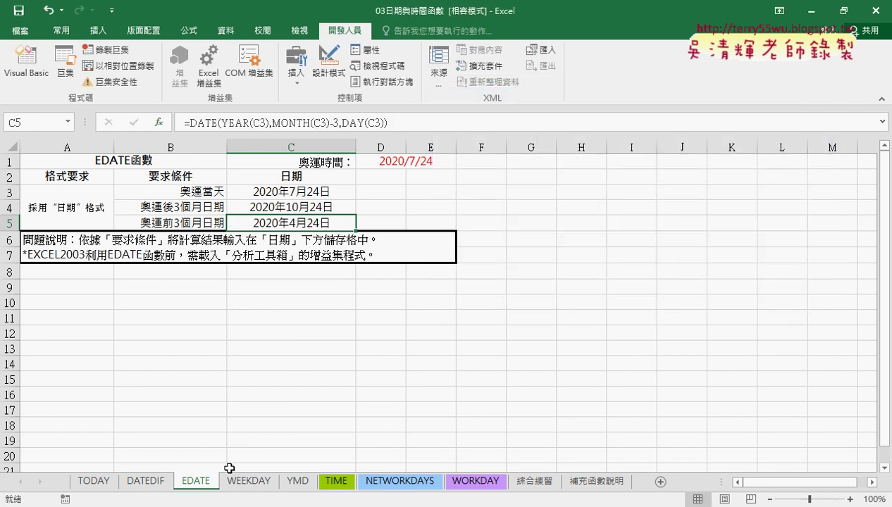
Enter =EDATE(C3,3) in D4 through the EDATE function arguments.
{"action": "left_click", "coordinate": [382, 210]}
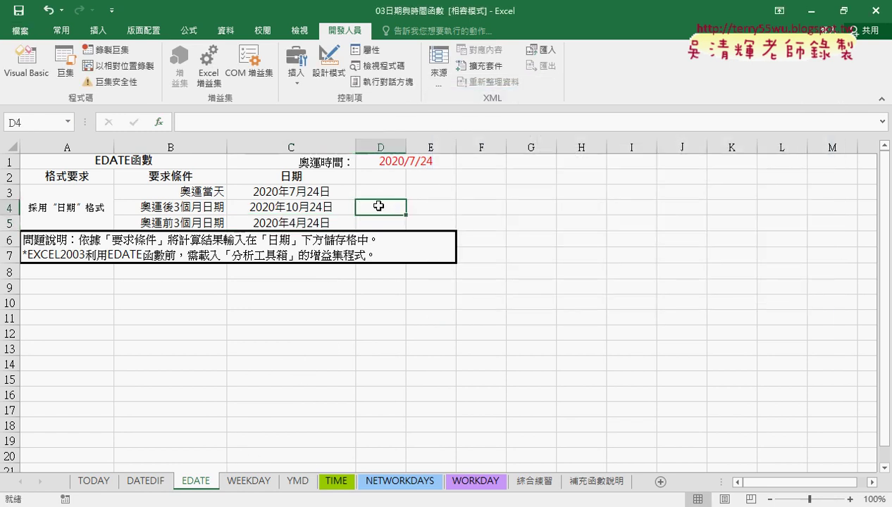
{"action": "left_click", "coordinate": [160, 123]}
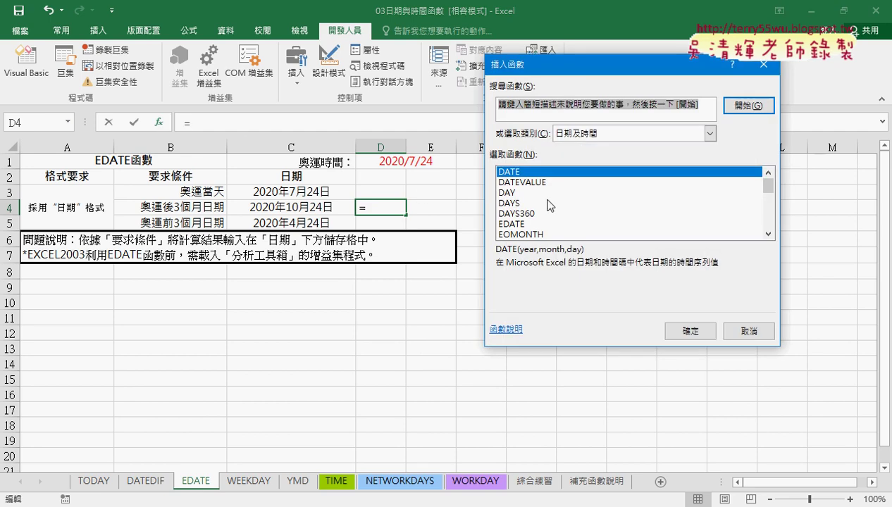
{"action": "double_click", "coordinate": [516, 224]}
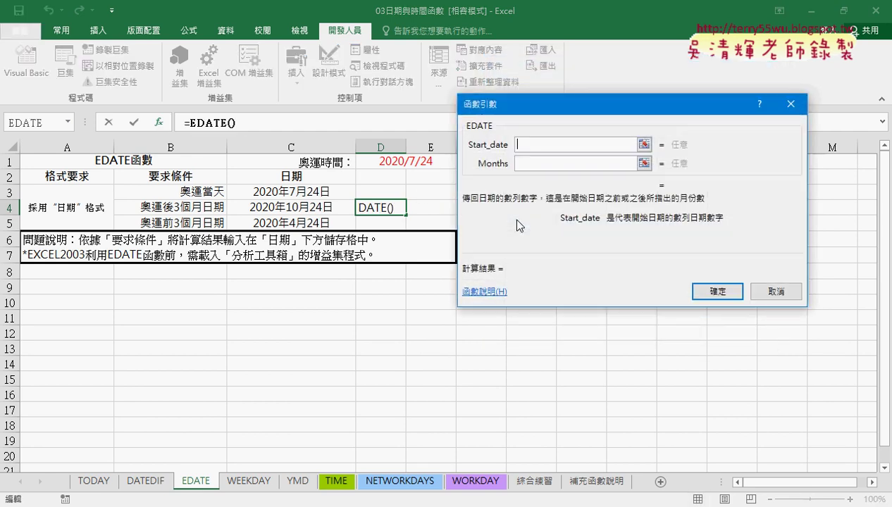
{"action": "left_click", "coordinate": [327, 191]}
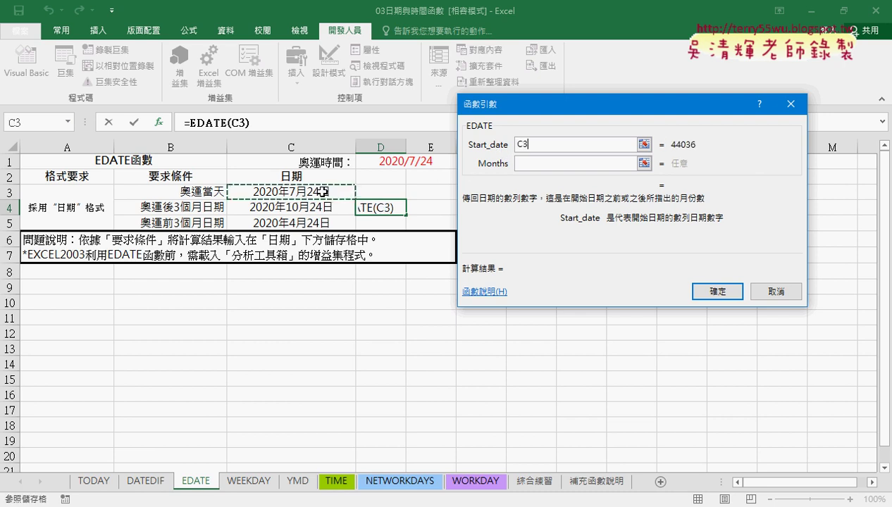
{"action": "left_click", "coordinate": [537, 165]}
{"action": "type", "text": "3"}
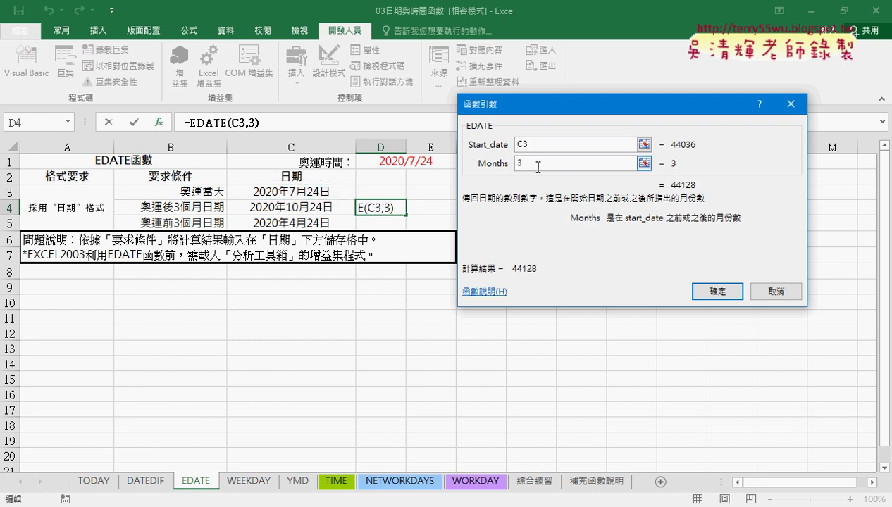
{"action": "left_click", "coordinate": [694, 291]}
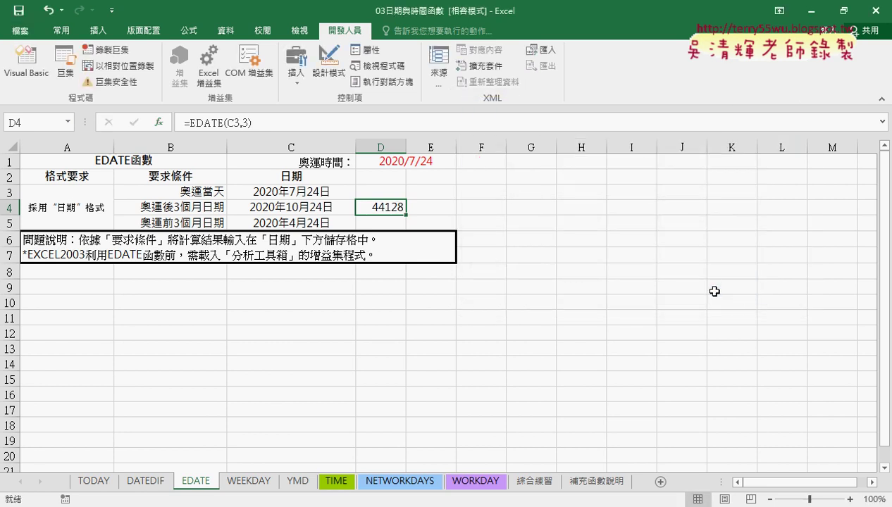
Format D4 as a Date so it shows 2020/10/24.
{"action": "right_click", "coordinate": [378, 205]}
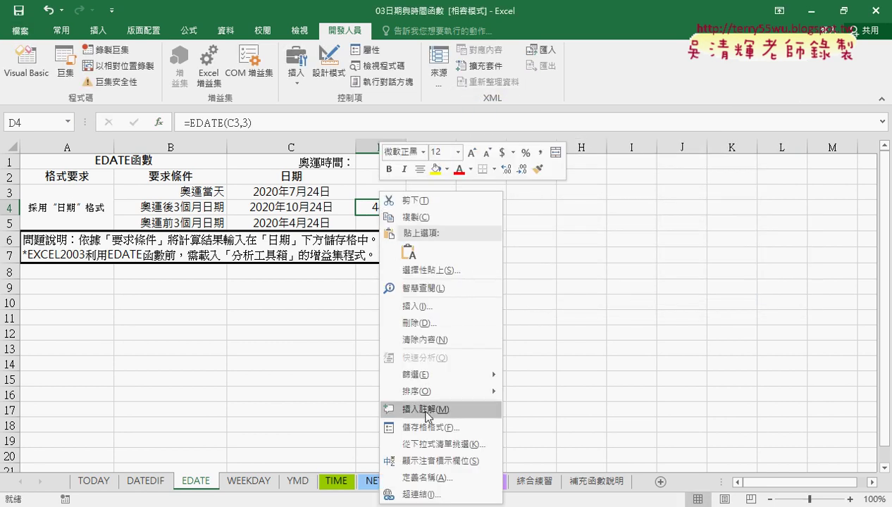
{"action": "key", "text": "Escape"}
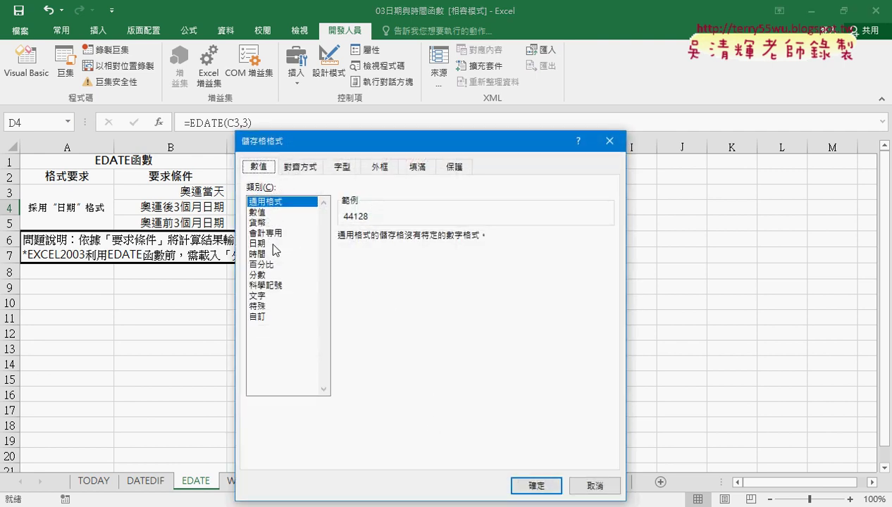
{"action": "left_click", "coordinate": [274, 243]}
{"action": "left_click", "coordinate": [535, 485]}
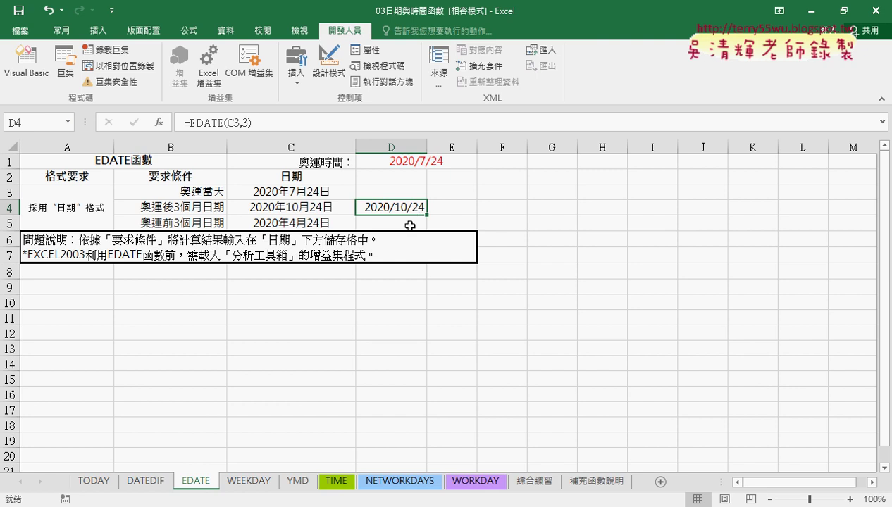
Review D4's EDATE(C3,3) arguments, close them unchanged, and select C3.
{"action": "left_click", "coordinate": [219, 123]}
{"action": "left_click", "coordinate": [162, 123]}
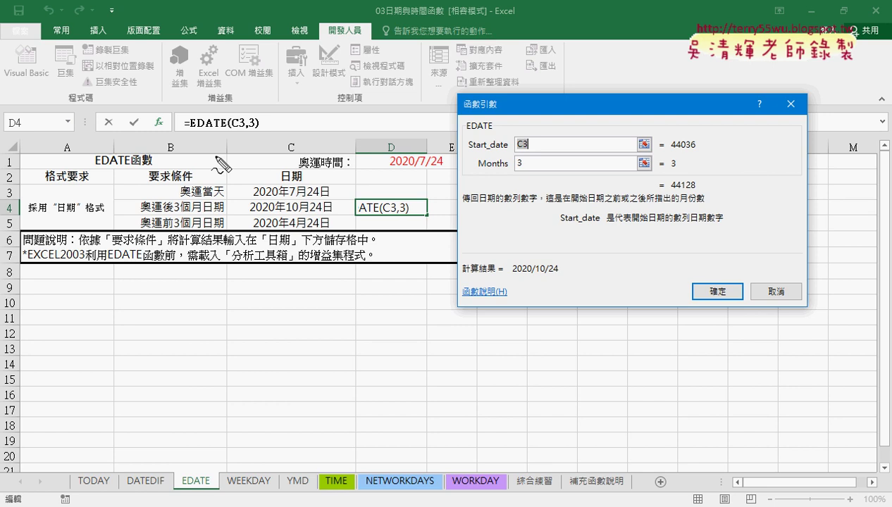
{"action": "left_click", "coordinate": [765, 293]}
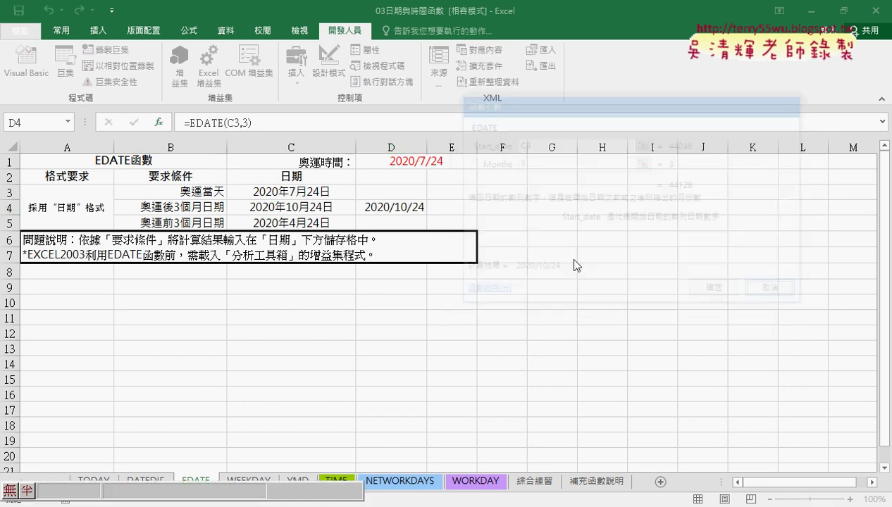
{"action": "left_click", "coordinate": [288, 191]}
{"action": "left_click", "coordinate": [275, 207]}
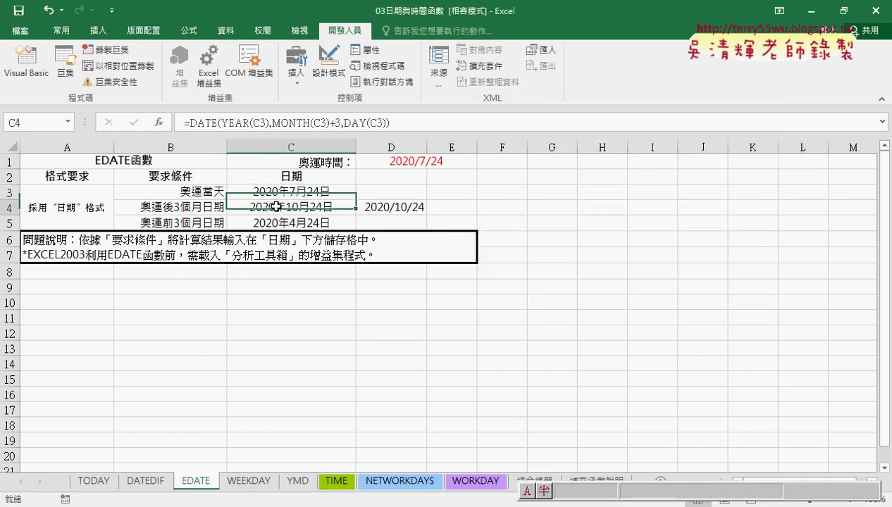
{"action": "double_click", "coordinate": [275, 207]}
{"action": "left_click", "coordinate": [160, 122]}
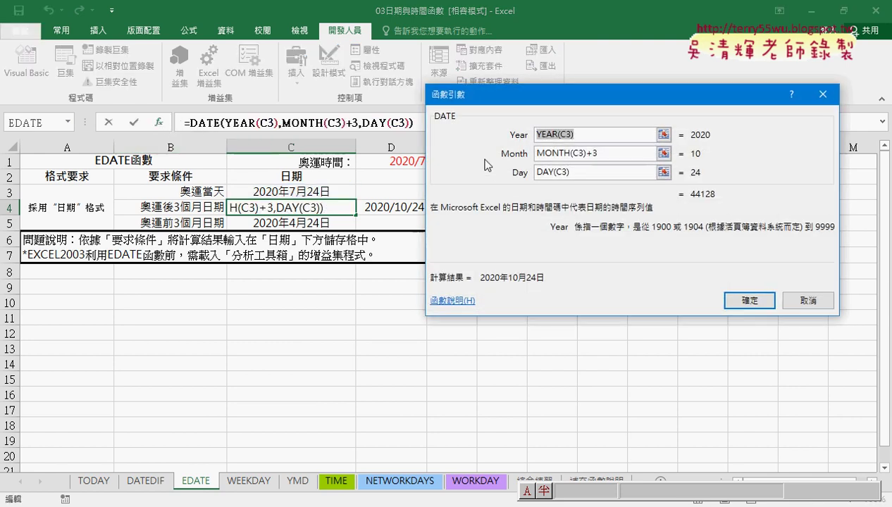
{"action": "key", "text": "ctrl+2"}
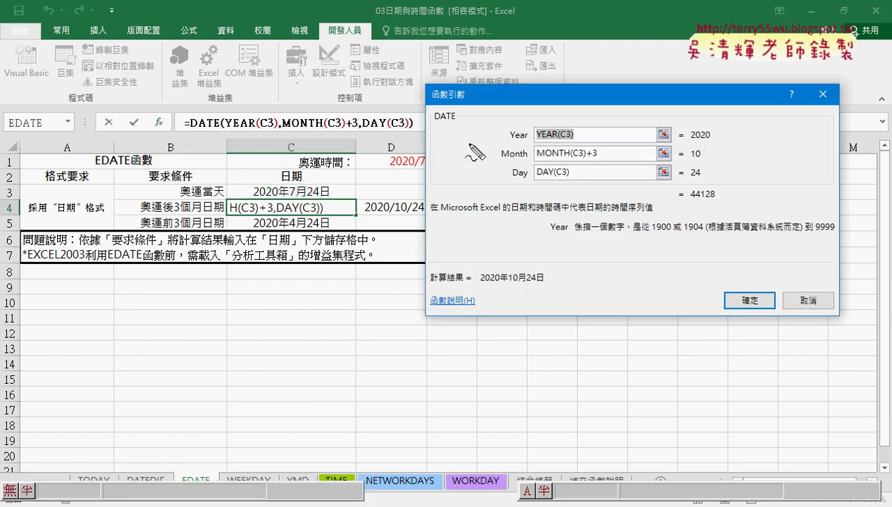
{"action": "left_click_drag", "start_coordinate": [436, 125], "coordinate": [453, 122]}
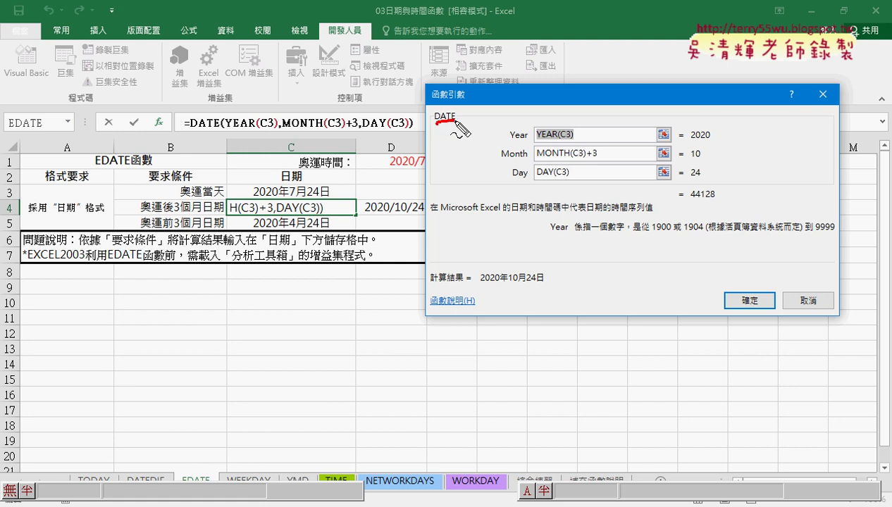
{"action": "mouse_move", "coordinate": [511, 144]}
{"action": "left_mouse_down"}
{"action": "mouse_move", "coordinate": [527, 142]}
{"action": "mouse_move", "coordinate": [527, 179]}
{"action": "left_mouse_up"}
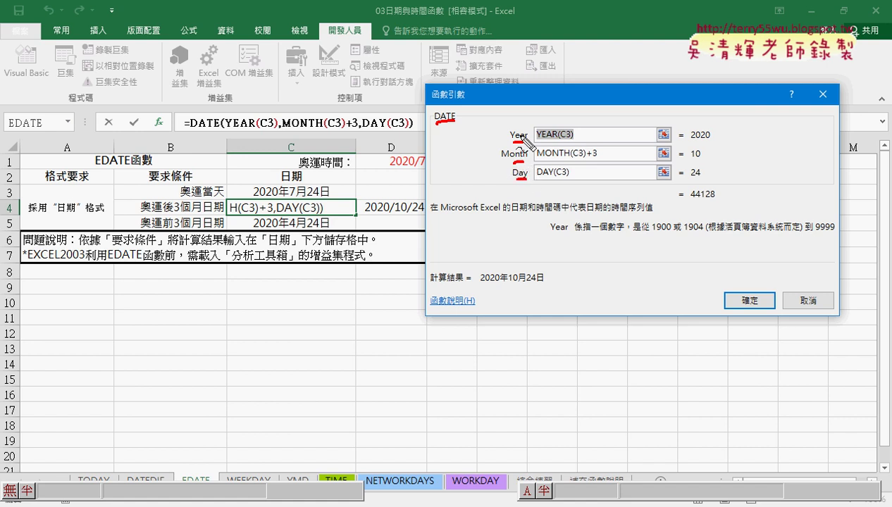
{"action": "left_click_drag", "start_coordinate": [582, 161], "coordinate": [599, 160]}
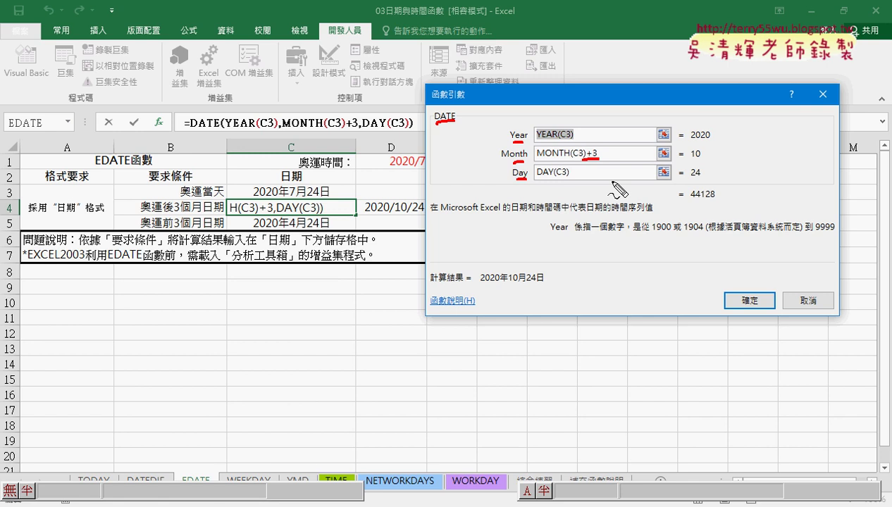
{"action": "key", "text": "Escape"}
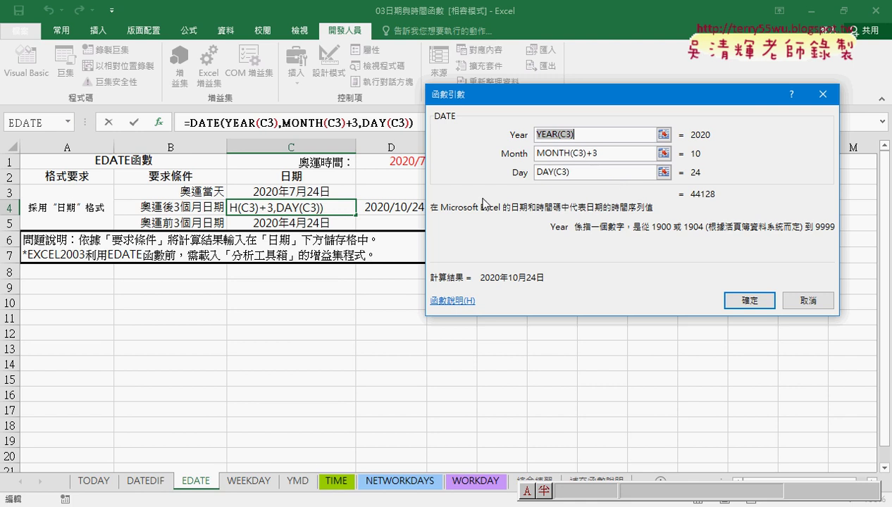
Copy D4's EDATE(C3,3) formula into D5.
{"action": "left_click", "coordinate": [805, 306]}
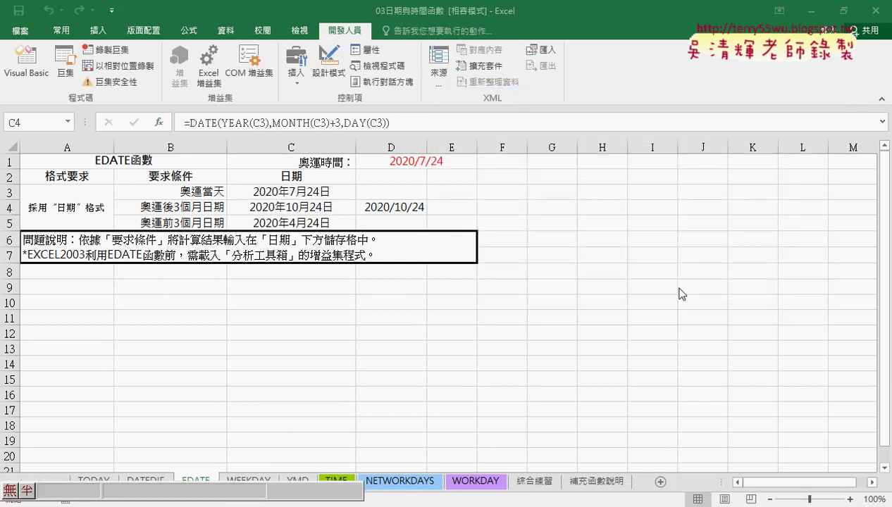
{"action": "left_click", "coordinate": [380, 205]}
{"action": "left_click", "coordinate": [282, 120]}
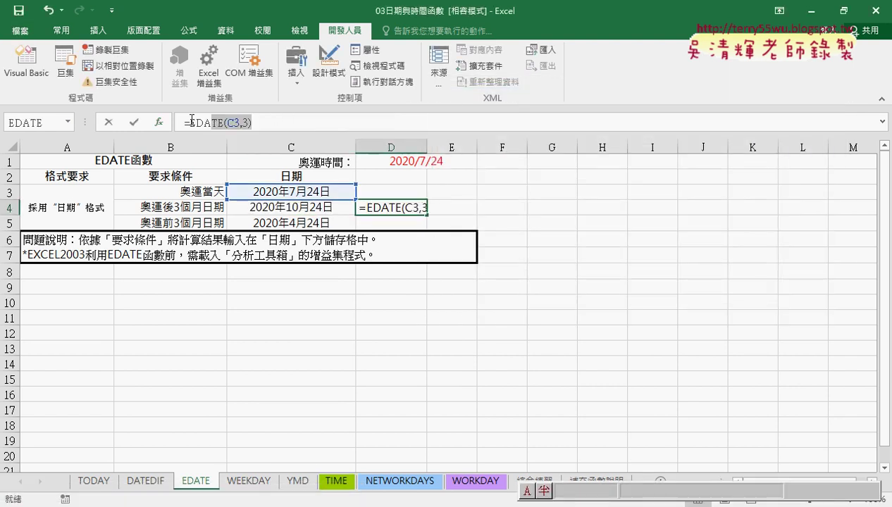
{"action": "left_click_drag", "start_coordinate": [282, 120], "coordinate": [184, 121]}
{"action": "right_click", "coordinate": [225, 121]}
{"action": "left_click", "coordinate": [249, 142]}
{"action": "left_click", "coordinate": [109, 122]}
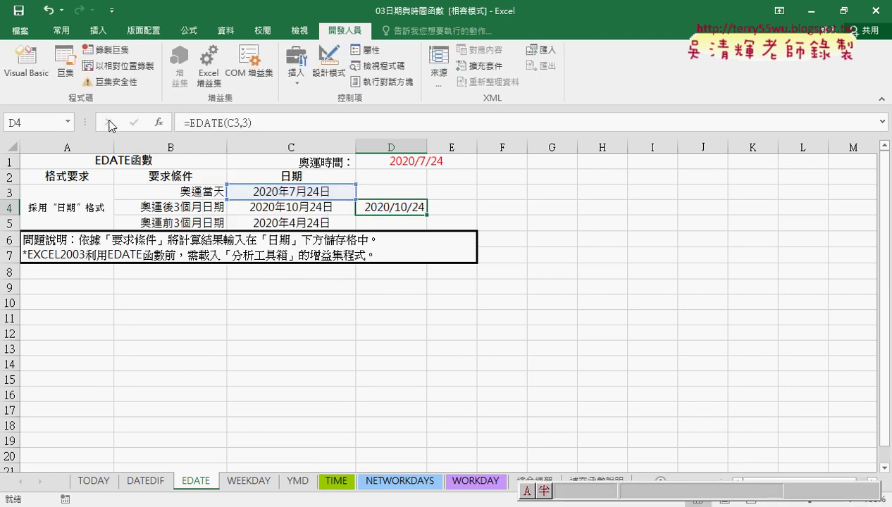
{"action": "right_click", "coordinate": [392, 221]}
{"action": "left_click", "coordinate": [212, 121]}
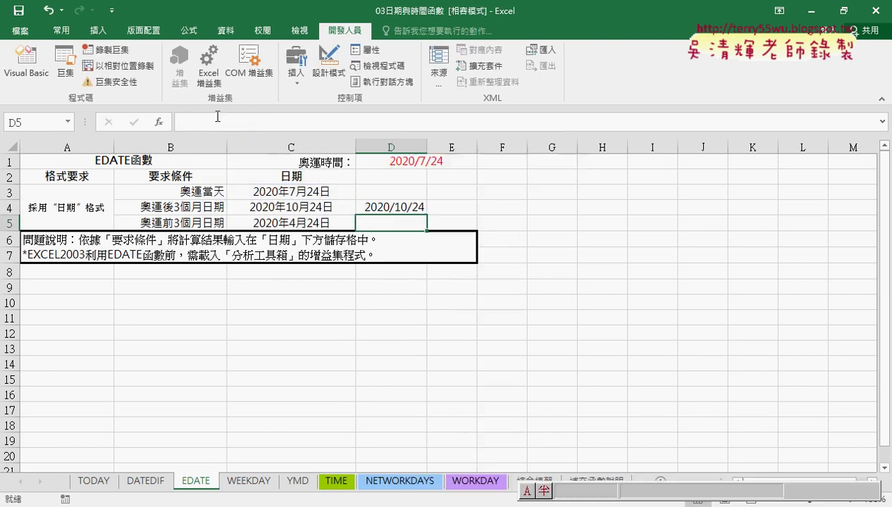
{"action": "right_click", "coordinate": [200, 121]}
{"action": "left_click", "coordinate": [227, 185]}
Change D5 to =EDATE(C3,-3) and format it as a Date showing 2020/4/24.
{"action": "left_click", "coordinate": [244, 123]}
{"action": "type", "text": "-3)"}
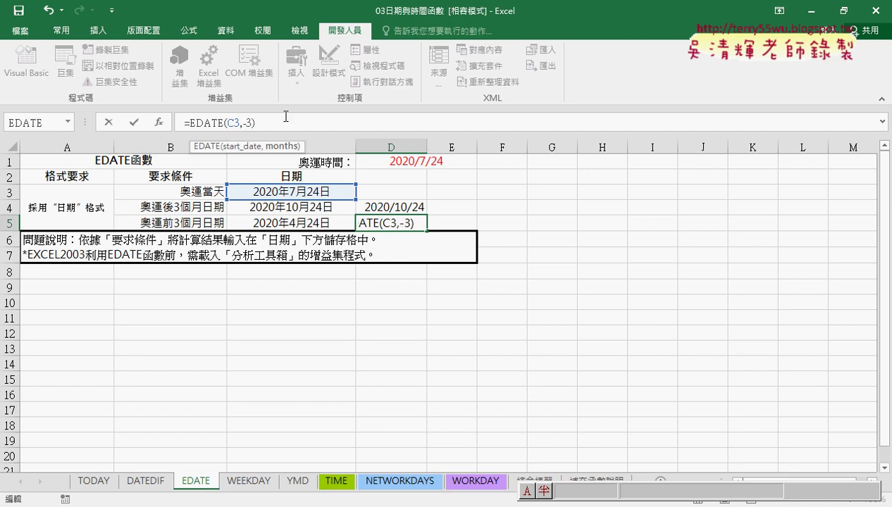
{"action": "left_click", "coordinate": [134, 122]}
{"action": "right_click", "coordinate": [399, 224]}
{"action": "left_click", "coordinate": [434, 411]}
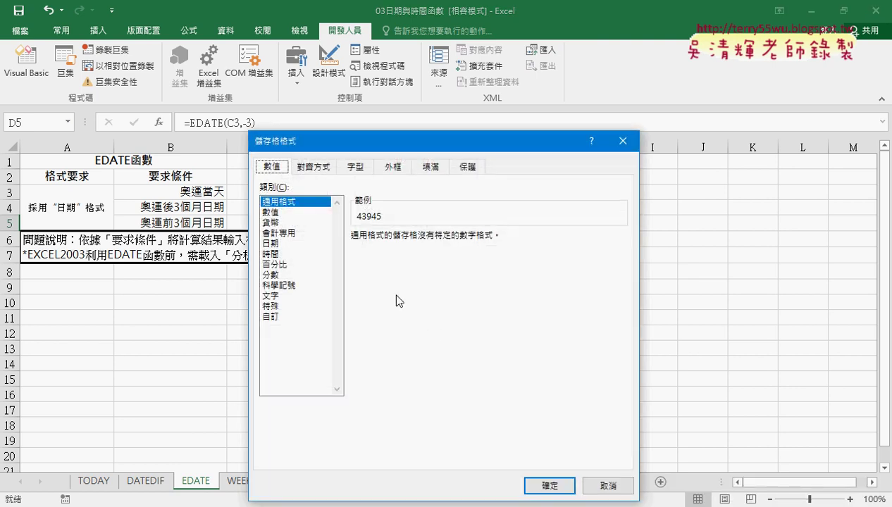
{"action": "left_click", "coordinate": [275, 243]}
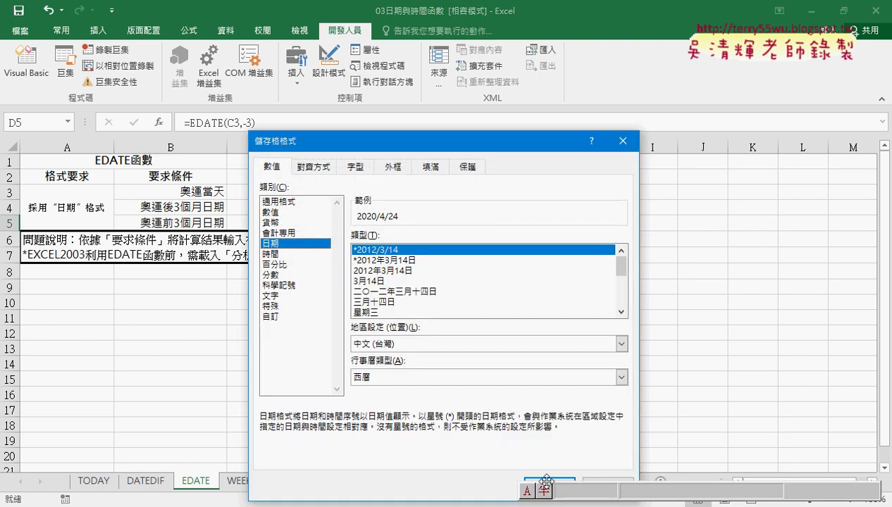
{"action": "left_click_drag", "start_coordinate": [526, 141], "coordinate": [547, 85]}
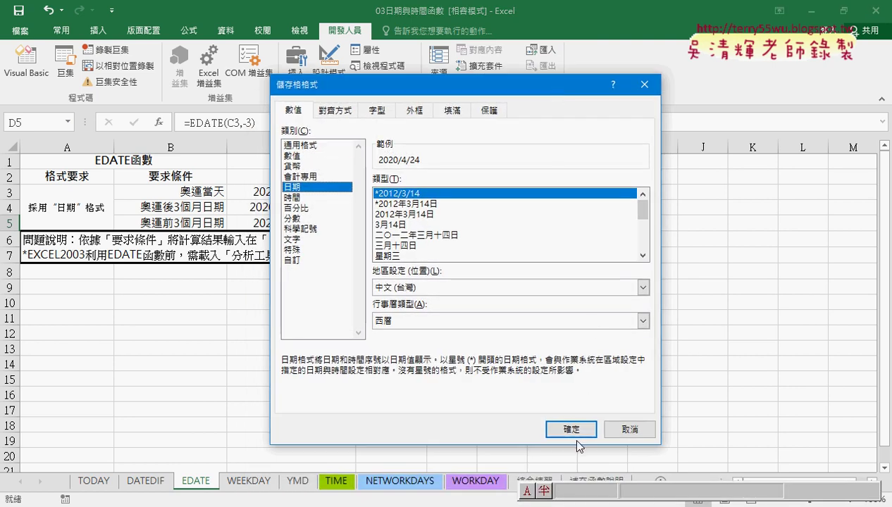
{"action": "left_click", "coordinate": [572, 428]}
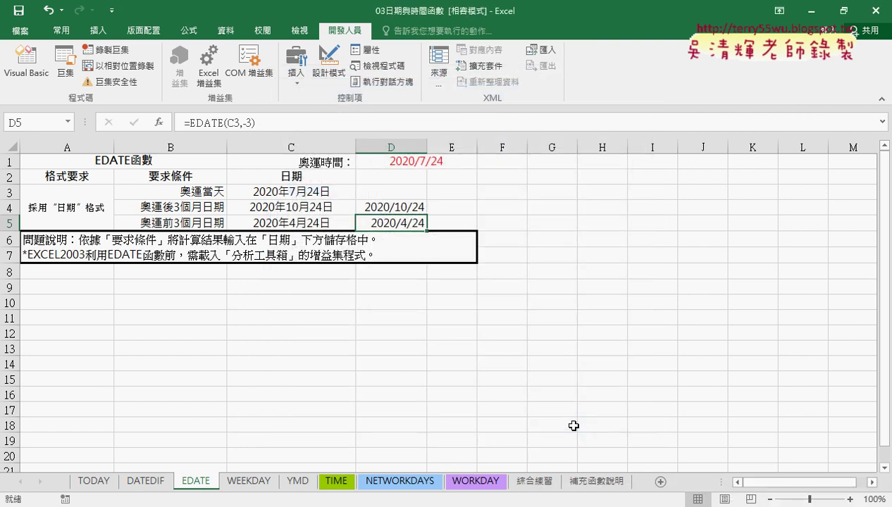
On the WEEKDAY sheet, enter =WEEKDAY(A3) in D3 and fill it down to D5.
{"action": "left_click", "coordinate": [254, 483]}
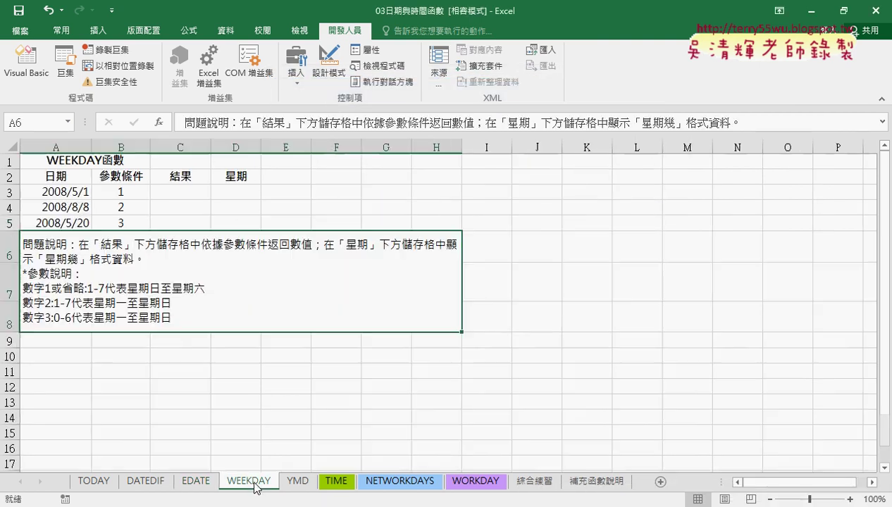
{"action": "left_click", "coordinate": [70, 192]}
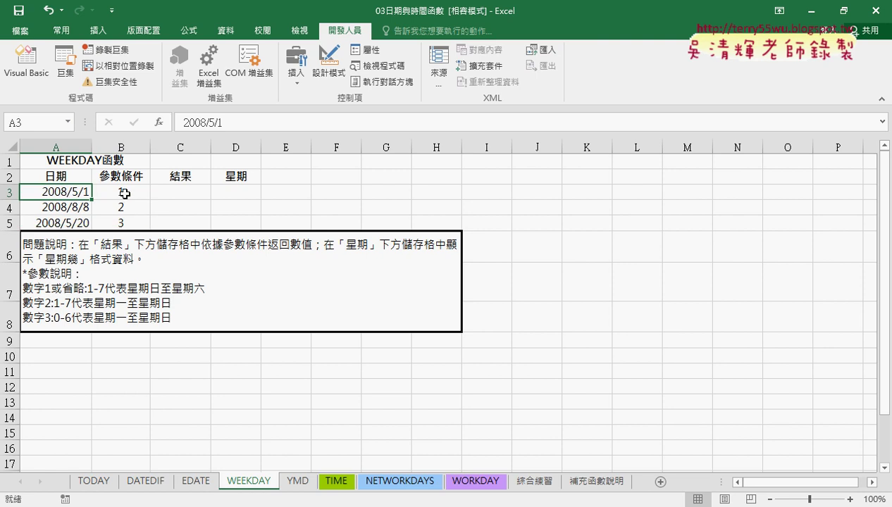
{"action": "left_click", "coordinate": [216, 193]}
{"action": "left_click", "coordinate": [160, 122]}
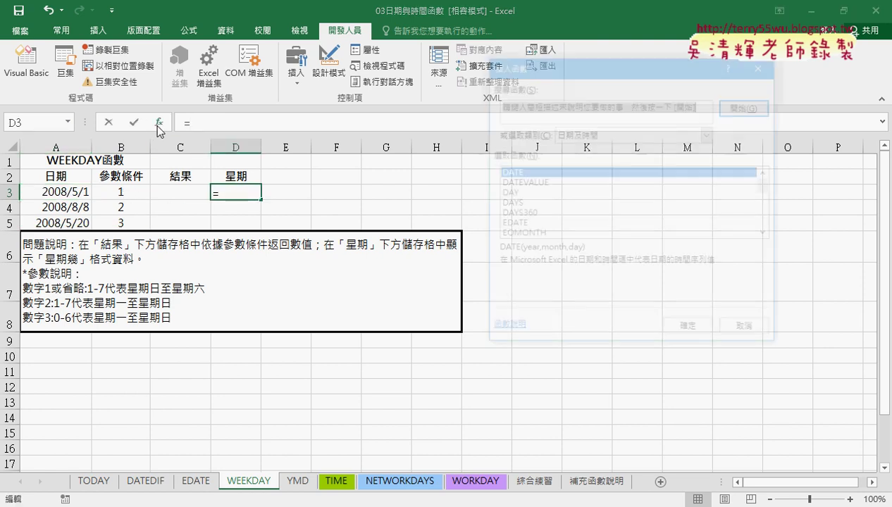
{"action": "left_click_drag", "start_coordinate": [767, 185], "coordinate": [767, 221]}
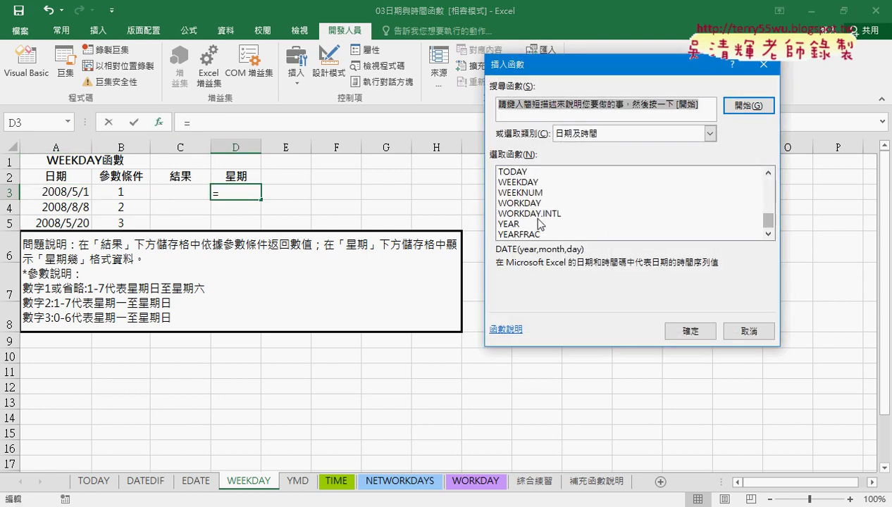
{"action": "double_click", "coordinate": [521, 183]}
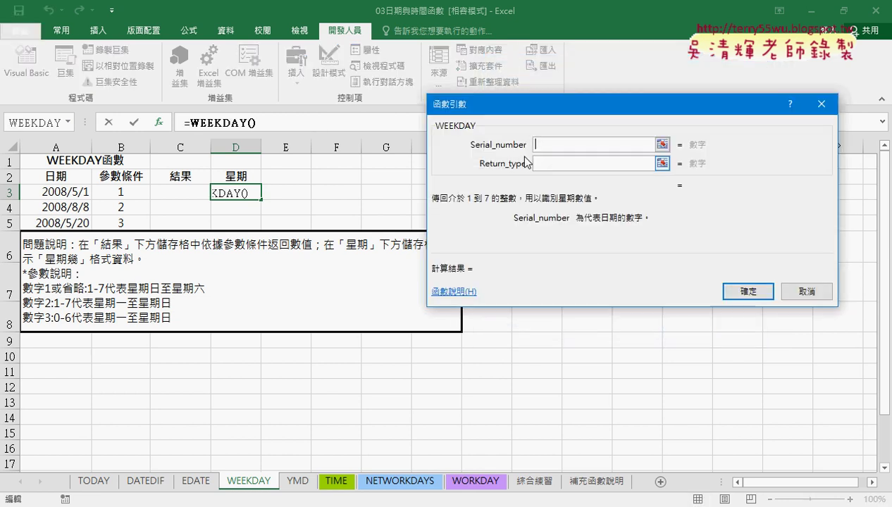
{"action": "left_click", "coordinate": [62, 193]}
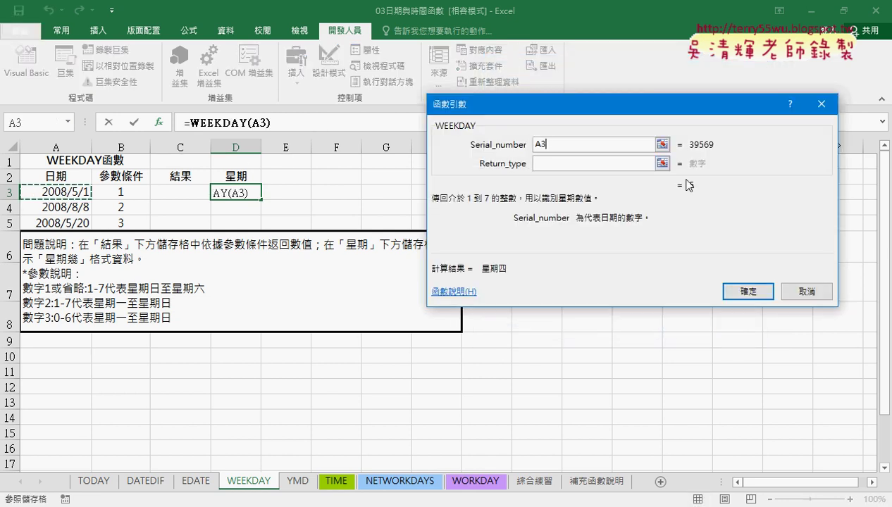
{"action": "left_click", "coordinate": [762, 296]}
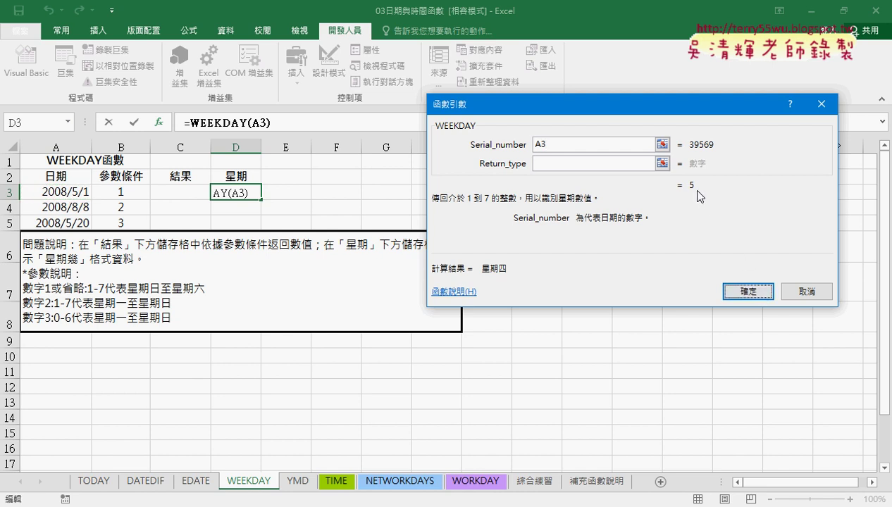
{"action": "left_click", "coordinate": [740, 291]}
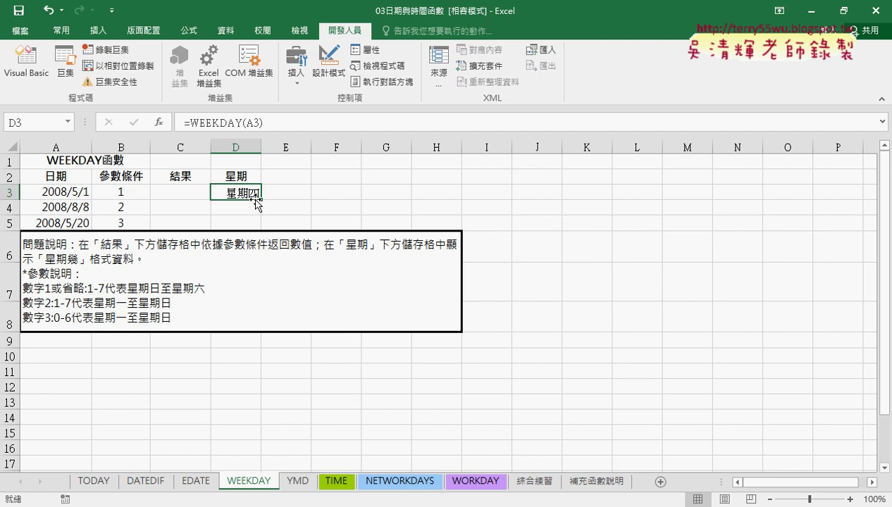
{"action": "left_click_drag", "start_coordinate": [261, 199], "coordinate": [261, 226]}
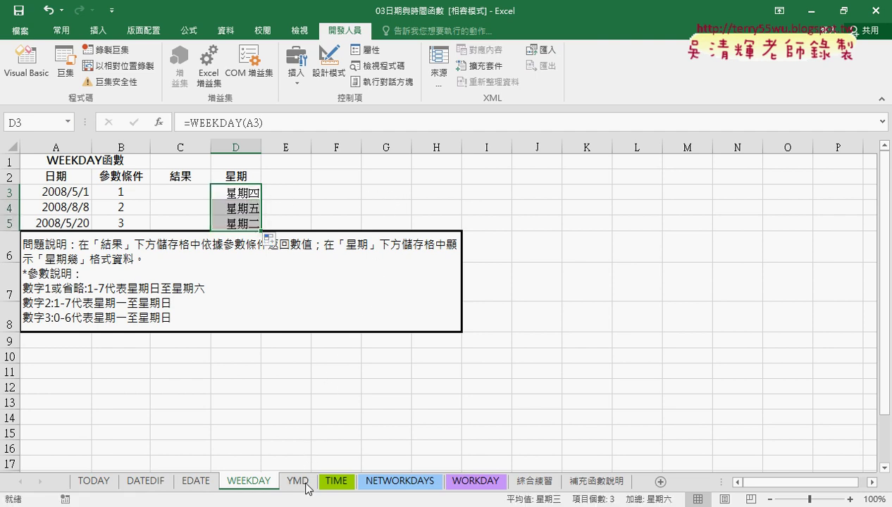
Look over the YMD sheet's DAY dates in A23:A24 and B23, then go to the TIME sheet.
{"action": "left_click", "coordinate": [299, 482]}
{"action": "scroll", "coordinate": [211, 276], "scroll_direction": "up", "scroll_amount": 5}
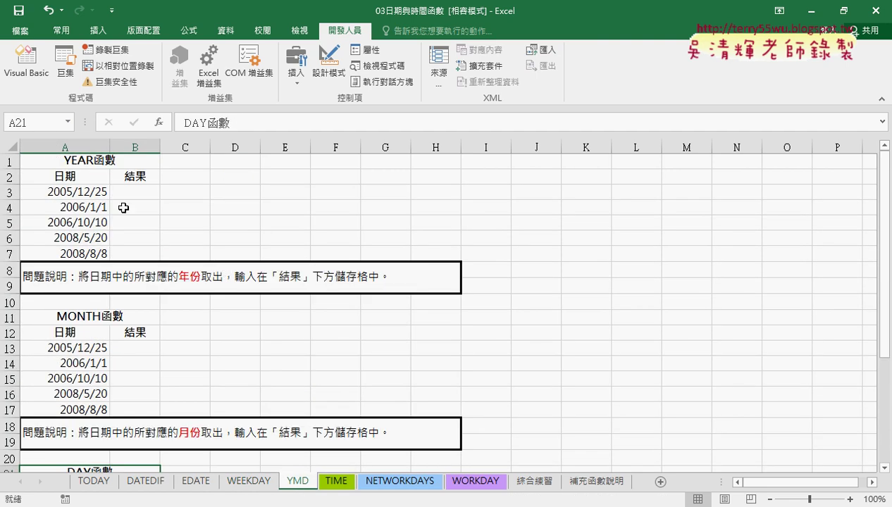
{"action": "scroll", "coordinate": [124, 321], "scroll_direction": "down", "scroll_amount": 2}
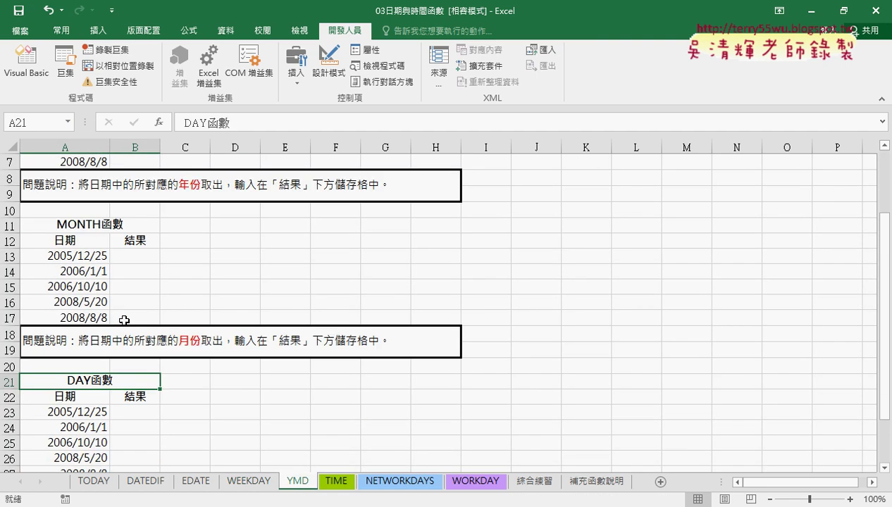
{"action": "scroll", "coordinate": [169, 368], "scroll_direction": "down", "scroll_amount": 2}
{"action": "left_click", "coordinate": [84, 319]}
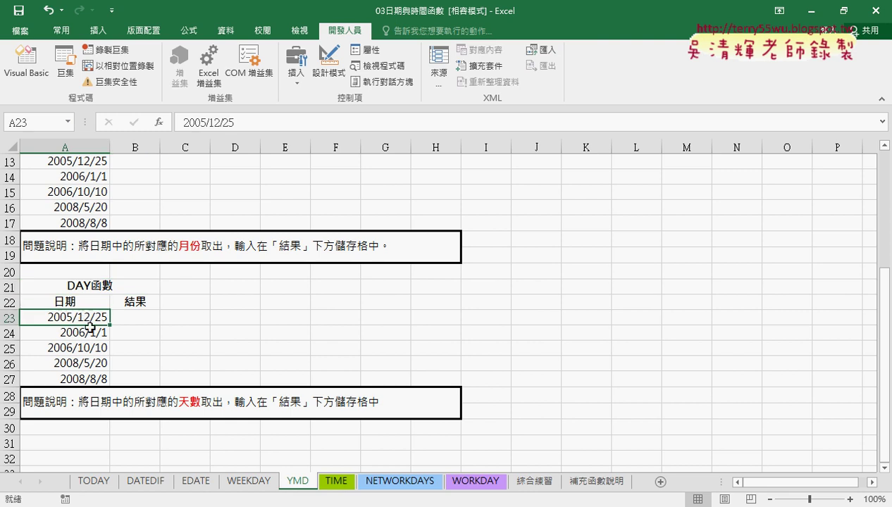
{"action": "left_click", "coordinate": [91, 332]}
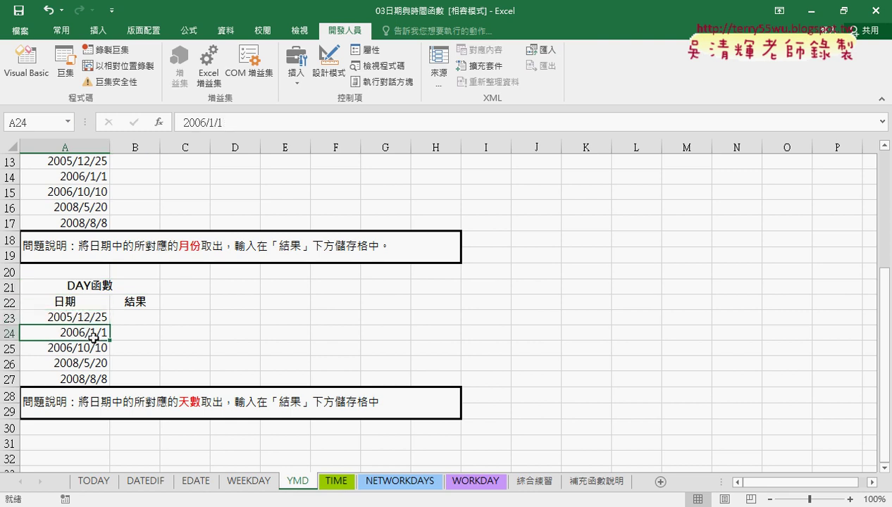
{"action": "left_click", "coordinate": [151, 320]}
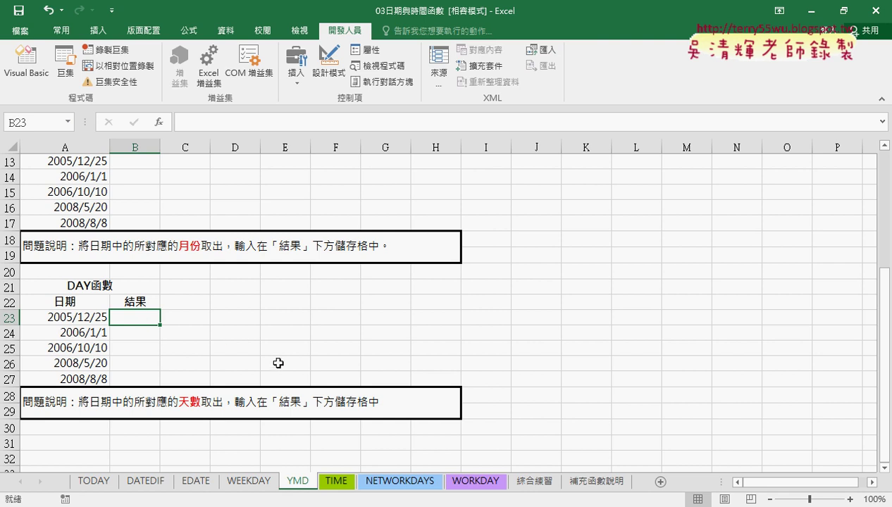
{"action": "left_click", "coordinate": [337, 482]}
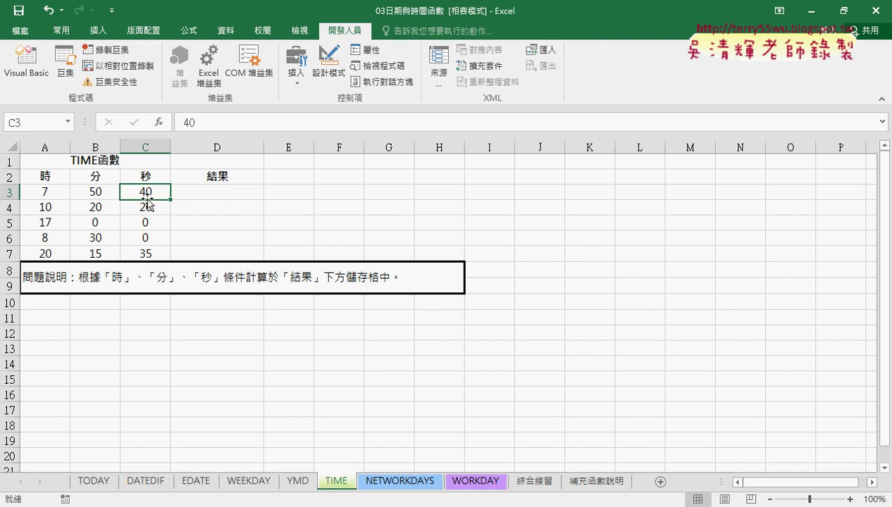
Select D3 and insert the TIME function from the Date & Time list.
{"action": "left_click", "coordinate": [35, 190]}
{"action": "left_click", "coordinate": [95, 192]}
{"action": "left_click", "coordinate": [144, 191]}
{"action": "left_click", "coordinate": [248, 193]}
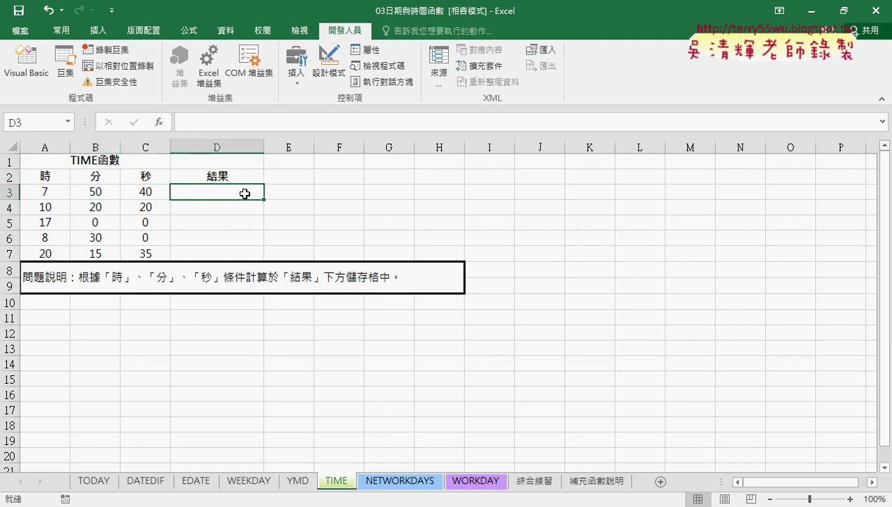
{"action": "left_click", "coordinate": [160, 122]}
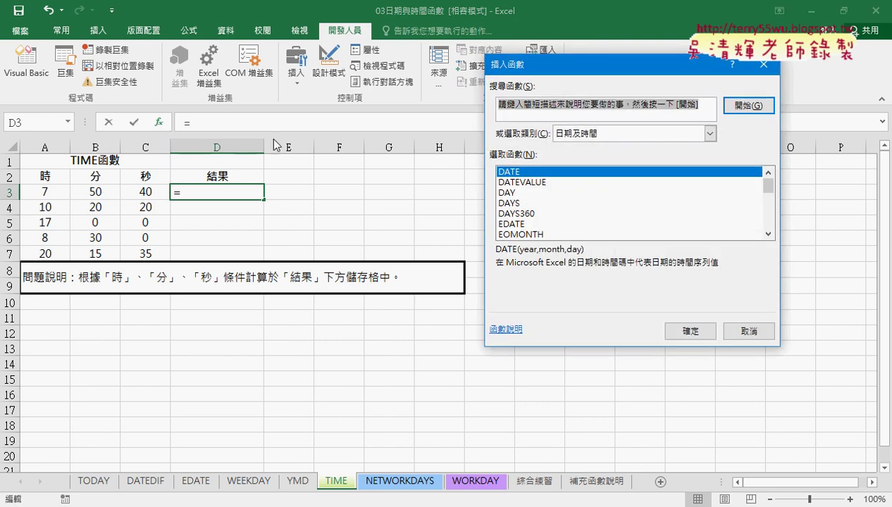
{"action": "left_click_drag", "start_coordinate": [769, 178], "coordinate": [766, 232]}
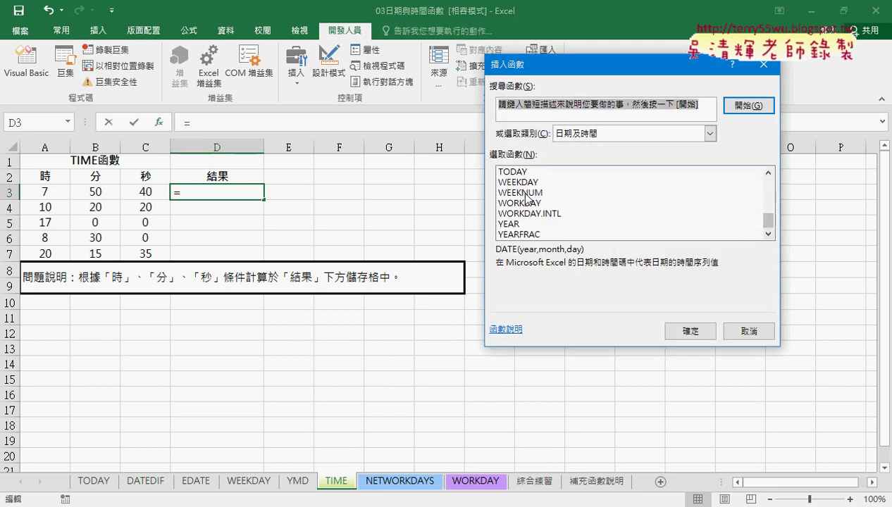
{"action": "left_click", "coordinate": [768, 172]}
{"action": "left_click", "coordinate": [768, 172]}
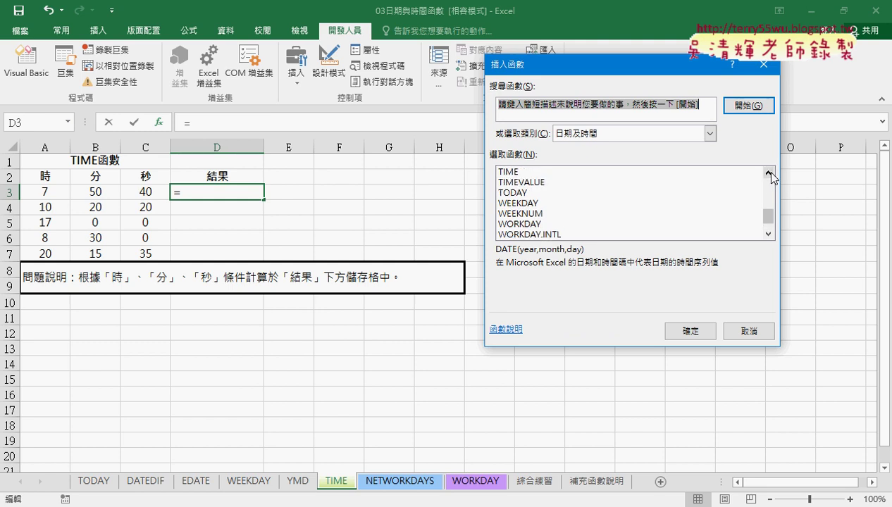
{"action": "left_click", "coordinate": [523, 173]}
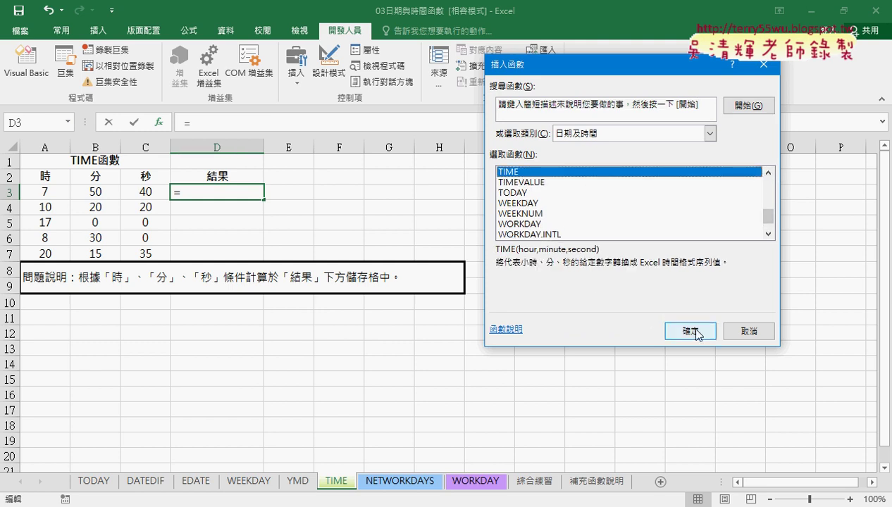
{"action": "left_click", "coordinate": [696, 332]}
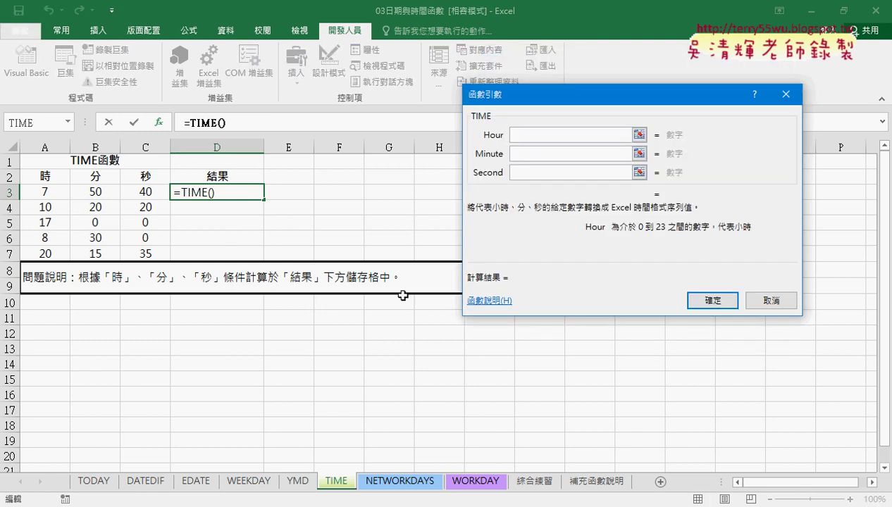
Set Hour A3, Minute B3 and Second C3 so D3 shows 7:50:40 AM.
{"action": "left_click", "coordinate": [54, 193]}
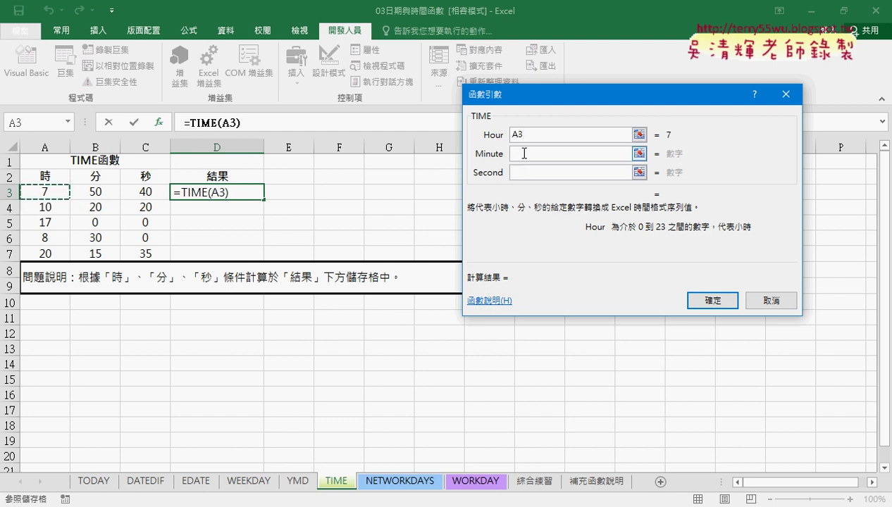
{"action": "left_click", "coordinate": [112, 192]}
{"action": "left_click", "coordinate": [536, 173]}
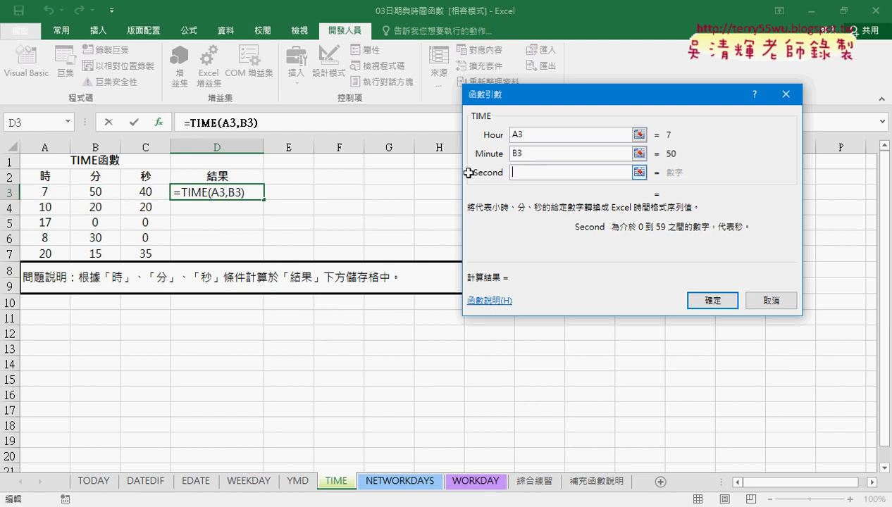
{"action": "left_click", "coordinate": [147, 193]}
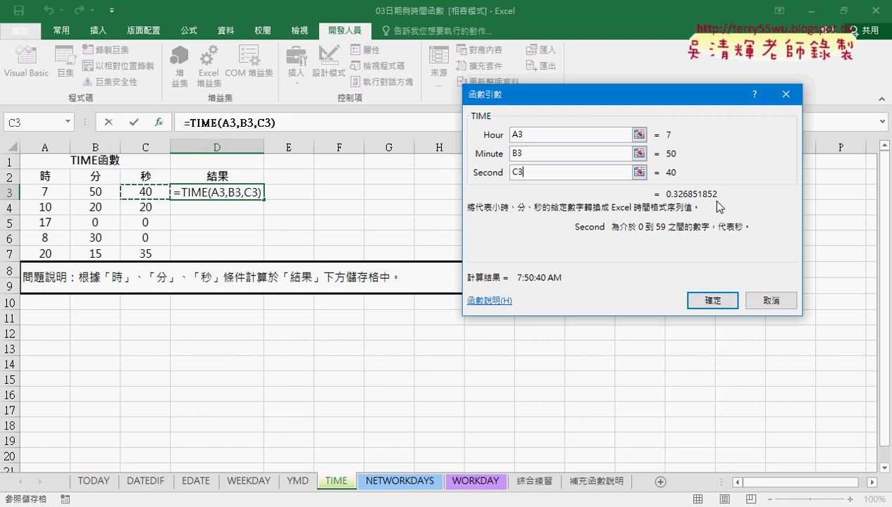
{"action": "left_click", "coordinate": [715, 300]}
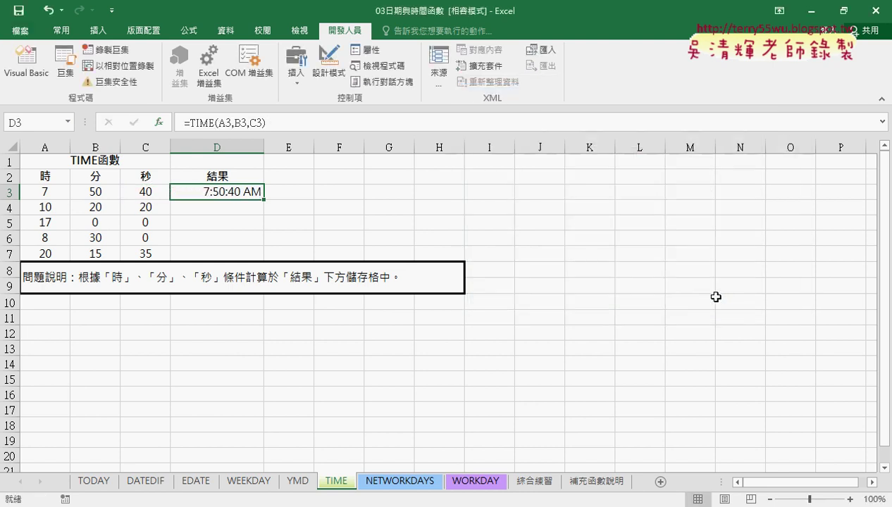
{"action": "right_click", "coordinate": [240, 191]}
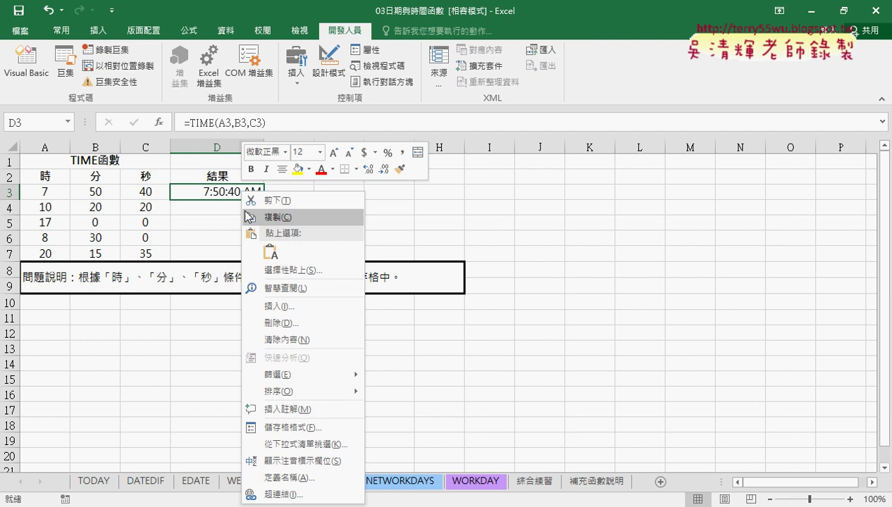
{"action": "left_click", "coordinate": [292, 427]}
{"action": "mouse_move", "coordinate": [394, 140]}
{"action": "left_mouse_down"}
{"action": "mouse_move", "coordinate": [465, 100]}
{"action": "mouse_move", "coordinate": [549, 73]}
{"action": "left_mouse_up"}
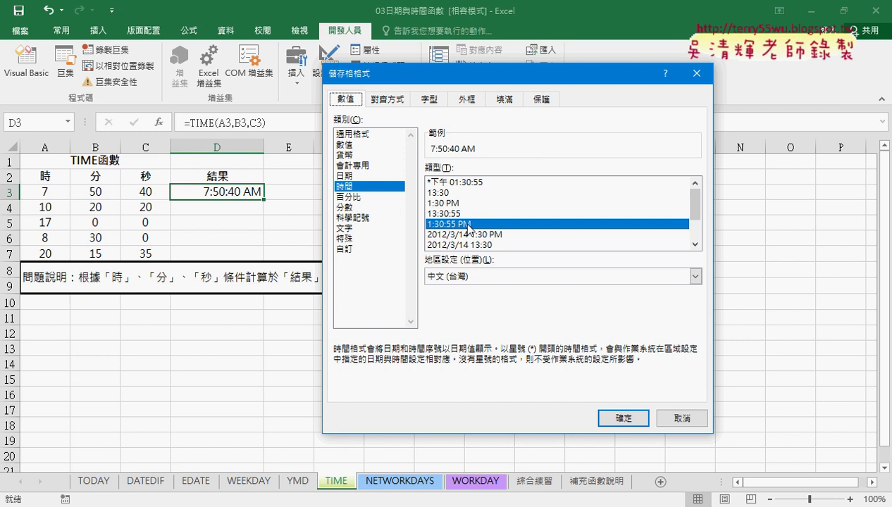
{"action": "left_click", "coordinate": [624, 418]}
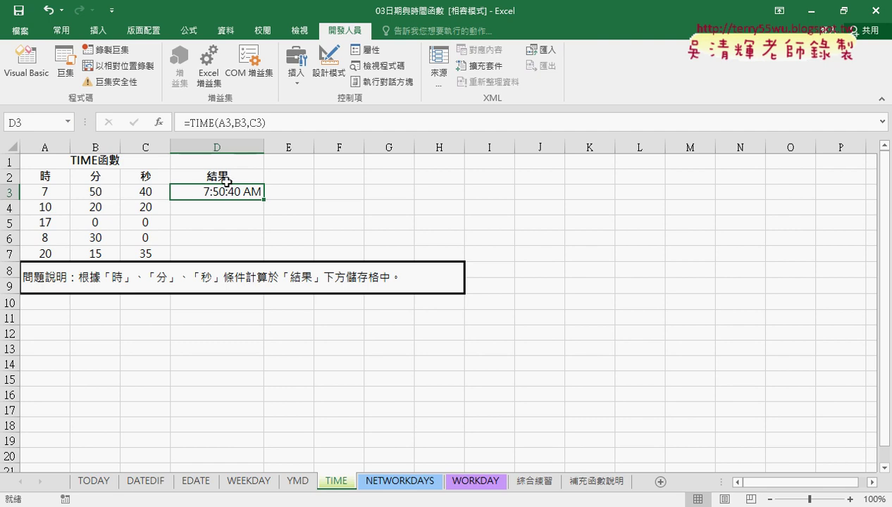
Change D3's Minute argument to B3+20 so the time becomes 8:10:40 AM.
{"action": "left_click", "coordinate": [201, 123]}
{"action": "left_click", "coordinate": [159, 123]}
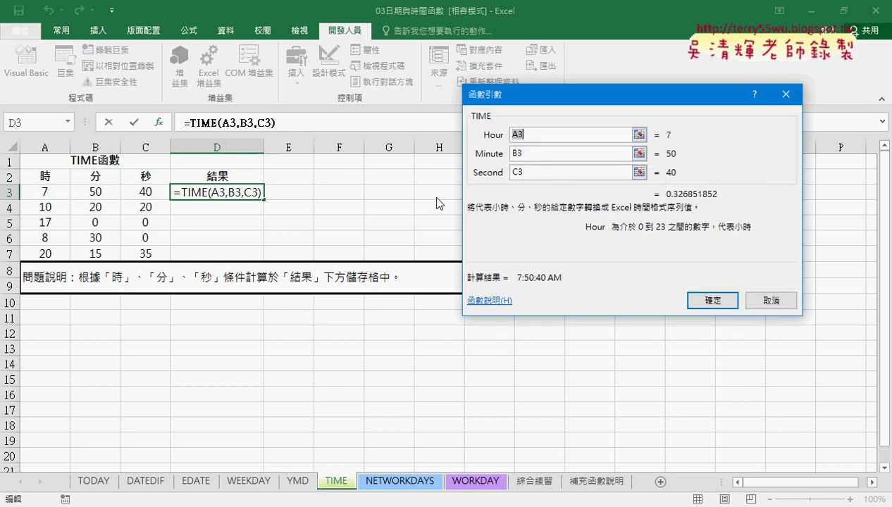
{"action": "left_click", "coordinate": [538, 154]}
{"action": "type", "text": "+20"}
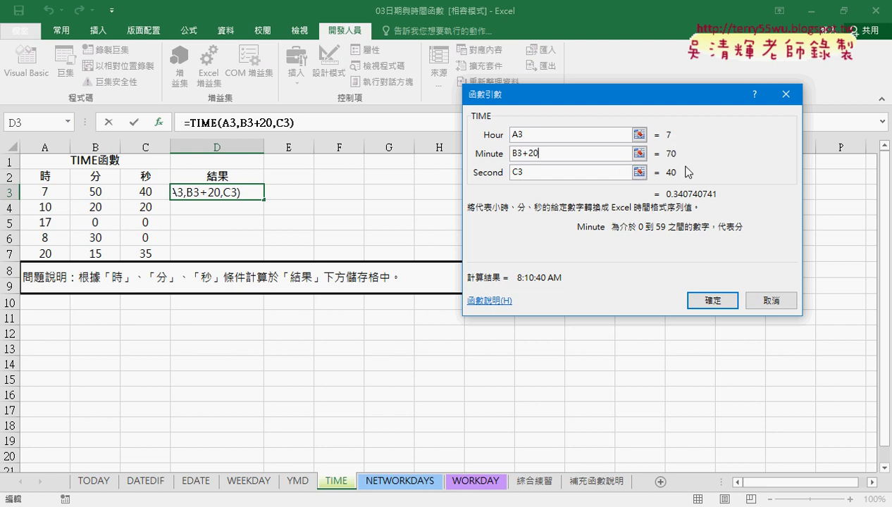
{"action": "left_click", "coordinate": [714, 303]}
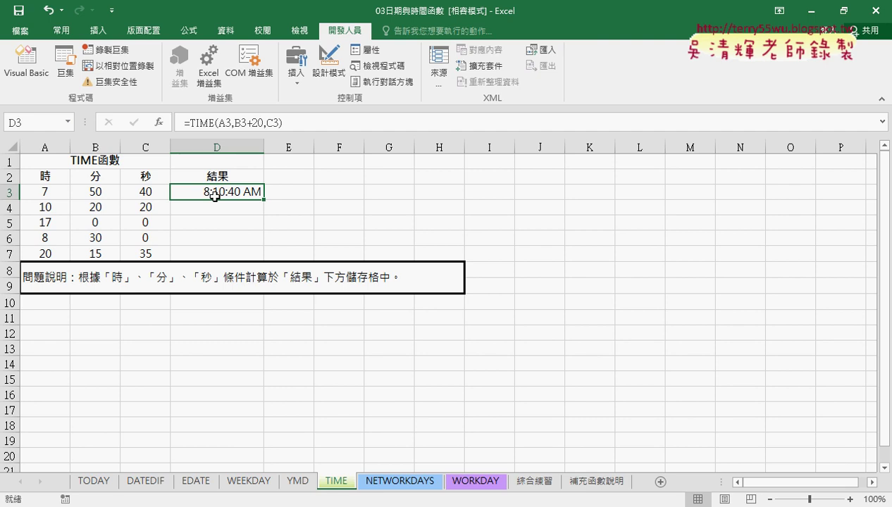
Reopen D3's TIME arguments to review the Minute B3+20 and Second values.
{"action": "left_click", "coordinate": [201, 123]}
{"action": "left_click", "coordinate": [160, 122]}
{"action": "left_click", "coordinate": [550, 153]}
{"action": "left_click", "coordinate": [582, 173]}
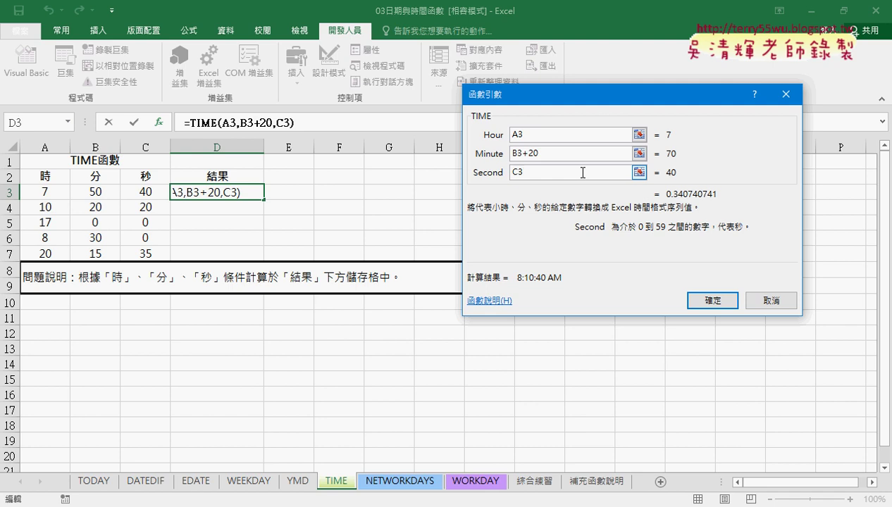
Enter 0 in I1 and 0.125 in I2 on the TIME sheet.
{"action": "left_click", "coordinate": [766, 303]}
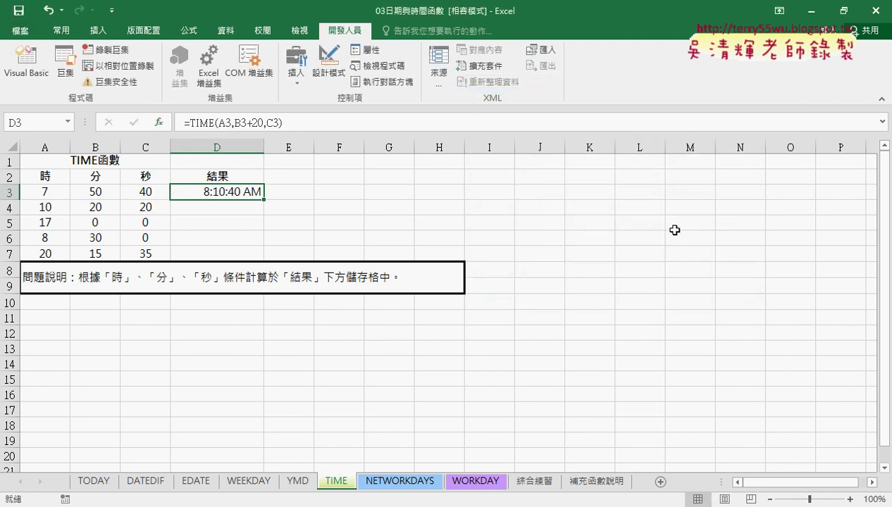
{"action": "left_click", "coordinate": [507, 161]}
{"action": "type", "text": "0"}
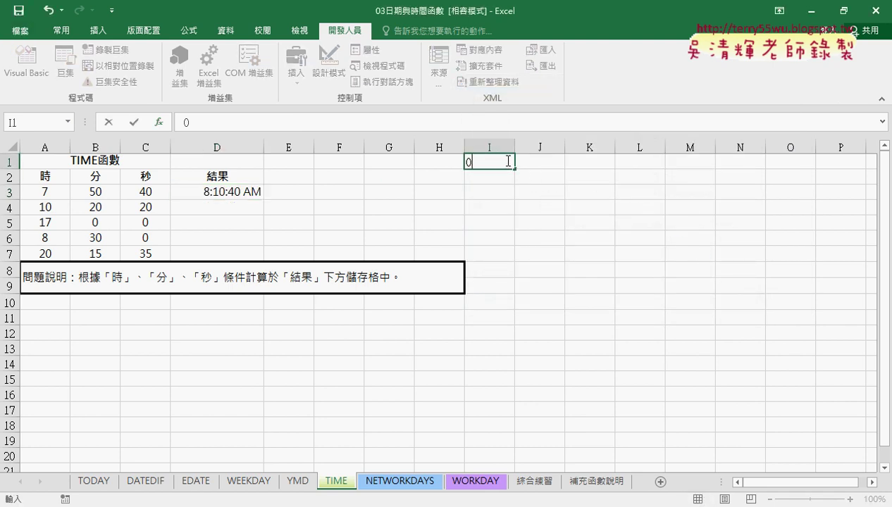
{"action": "left_click", "coordinate": [509, 177]}
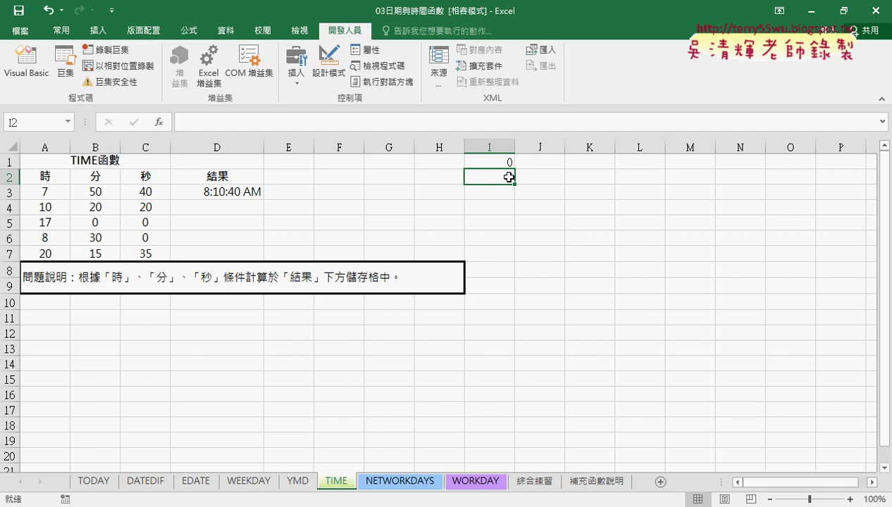
{"action": "type", "text": "0.125"}
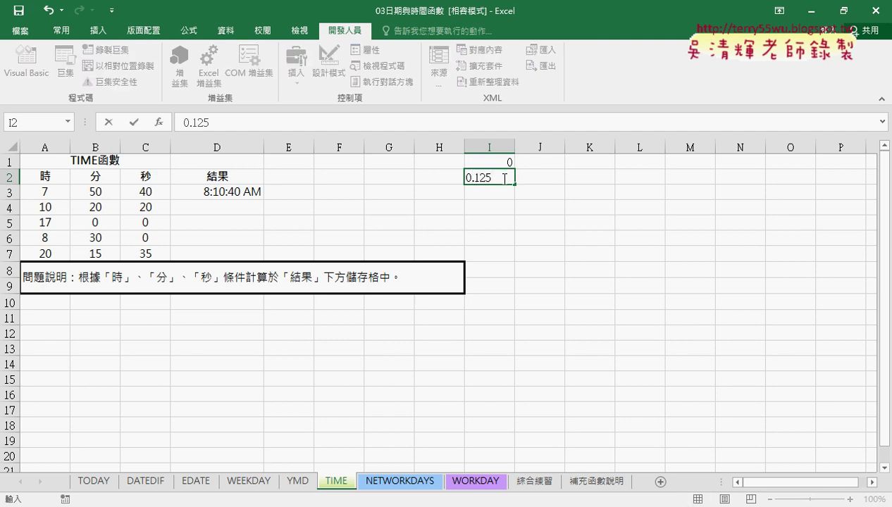
{"action": "left_click", "coordinate": [563, 180]}
Select the column I values from 0 in I1 to 1 in I9.
{"action": "left_click_drag", "start_coordinate": [502, 163], "coordinate": [516, 301]}
{"action": "key", "text": "shift+Up"}
{"action": "key", "text": "shift+Up"}
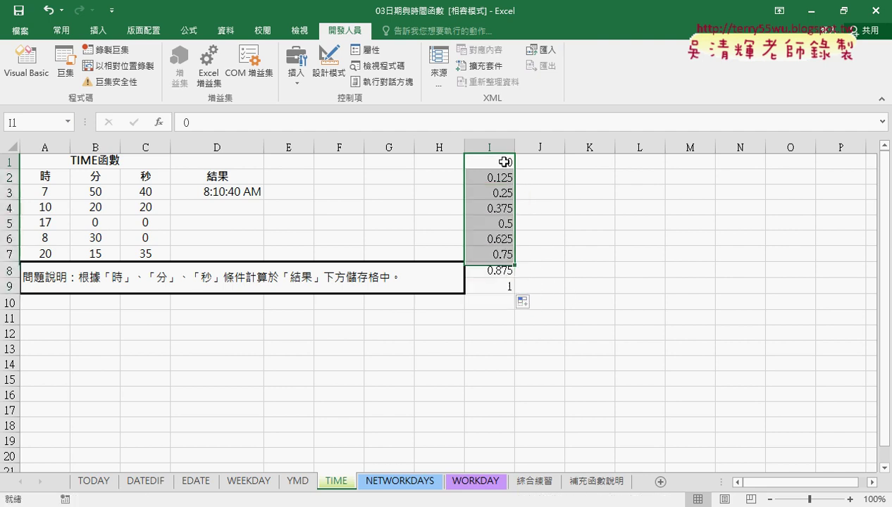
{"action": "left_click", "coordinate": [504, 162]}
{"action": "left_click", "coordinate": [505, 287]}
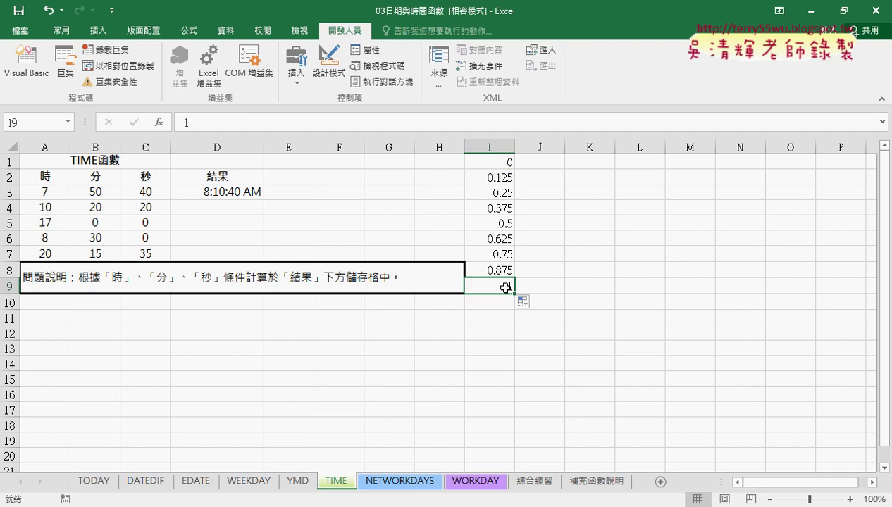
{"action": "left_click", "coordinate": [506, 163]}
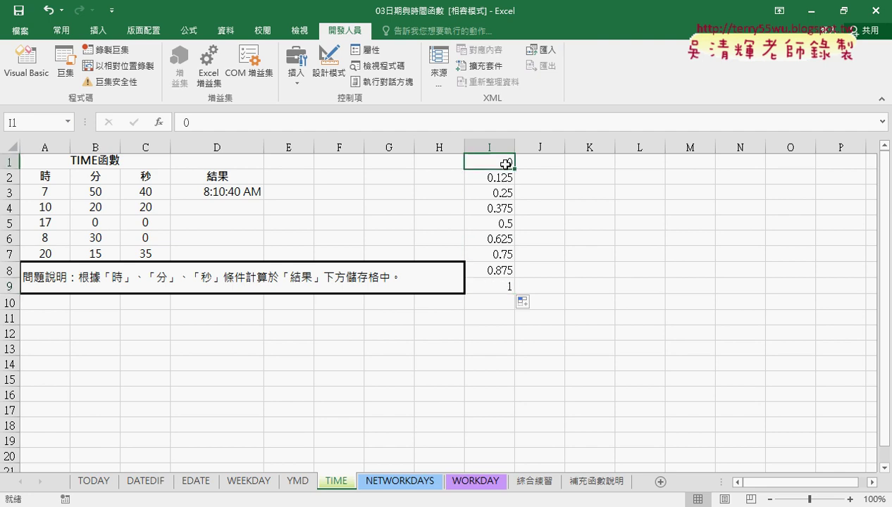
{"action": "left_click", "coordinate": [501, 283]}
{"action": "left_click_drag", "start_coordinate": [498, 162], "coordinate": [497, 285]}
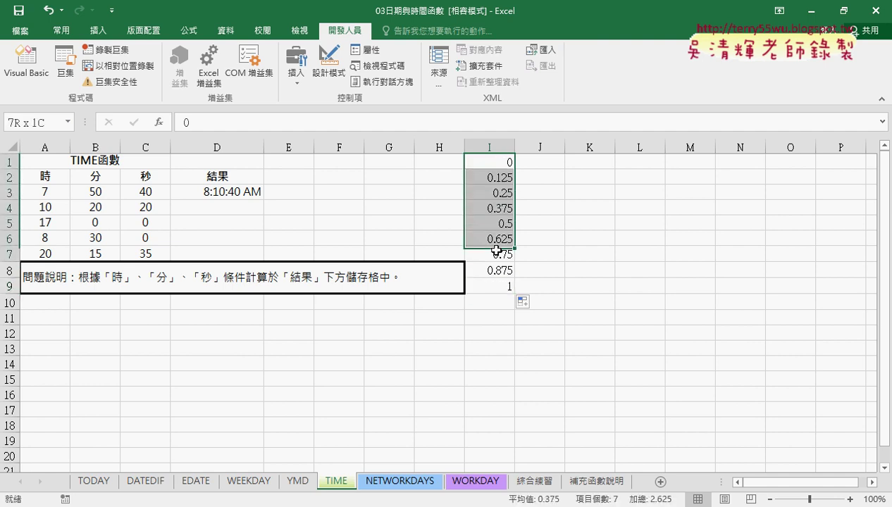
Format I1:I9 with the 1:30:55 PM time format and widen column I to fit.
{"action": "right_click", "coordinate": [501, 201]}
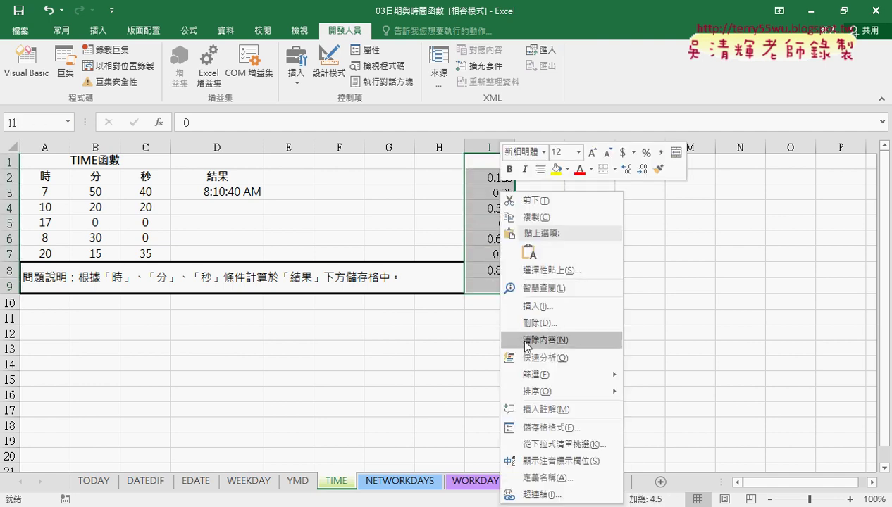
{"action": "left_click", "coordinate": [560, 425]}
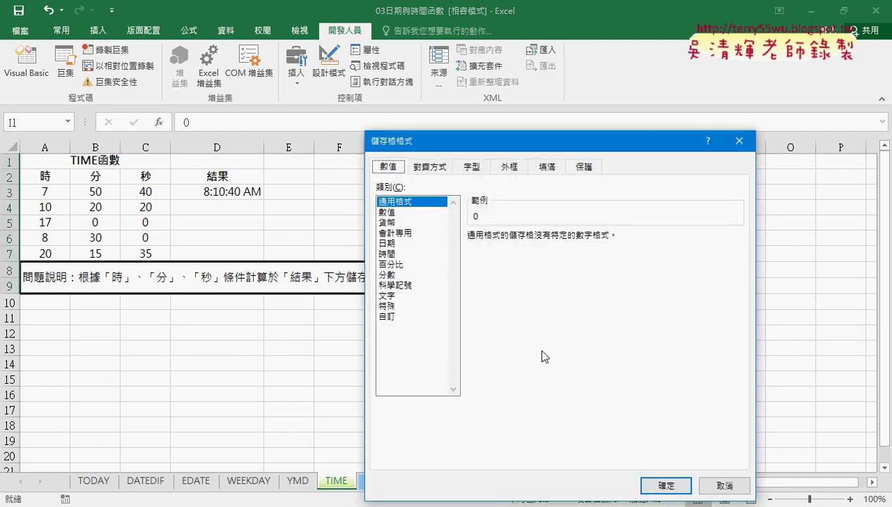
{"action": "left_click", "coordinate": [393, 243]}
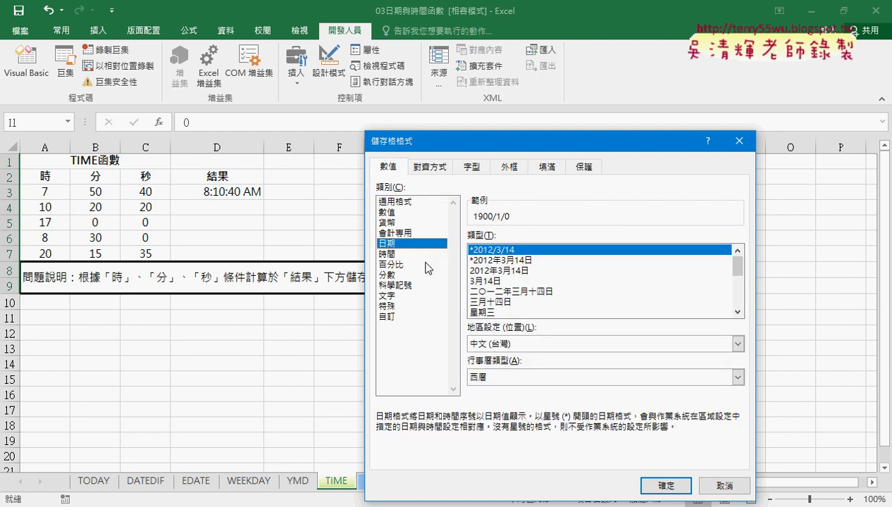
{"action": "left_click", "coordinate": [416, 254]}
{"action": "left_click", "coordinate": [502, 291]}
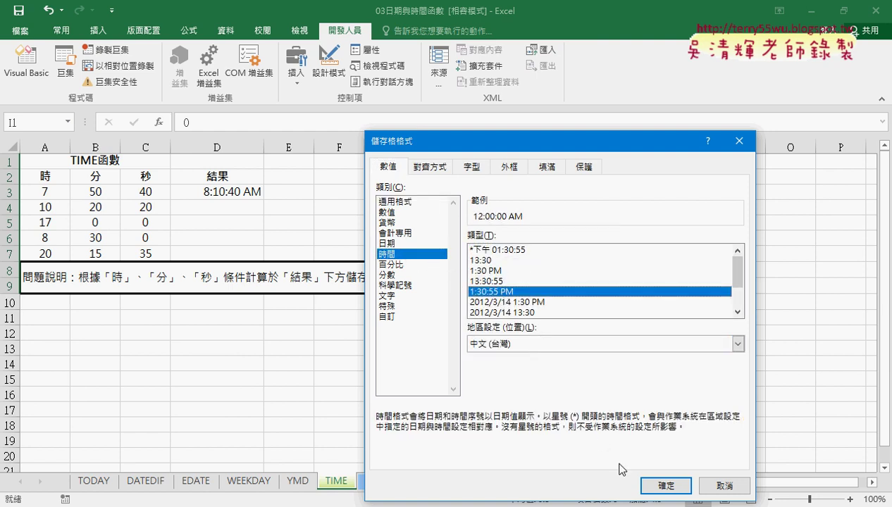
{"action": "left_click", "coordinate": [659, 485]}
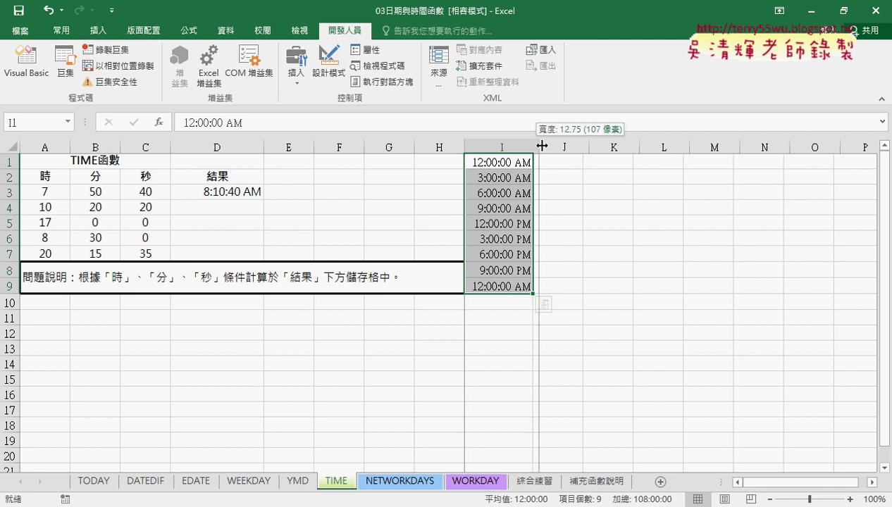
{"action": "left_click_drag", "start_coordinate": [536, 146], "coordinate": [551, 146]}
{"action": "left_click", "coordinate": [522, 162]}
{"action": "left_click", "coordinate": [526, 178]}
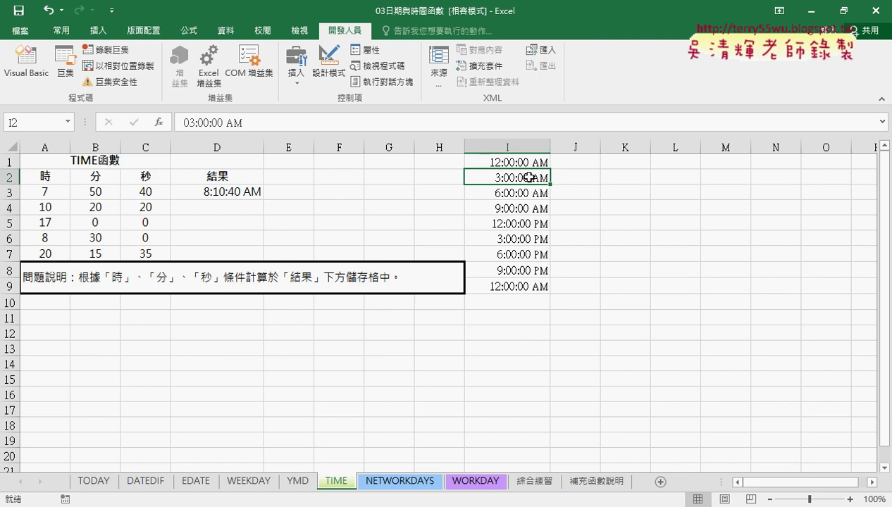
Check the times in I1 and I9, then move to the NETWORKDAYS sheet.
{"action": "left_click", "coordinate": [533, 160]}
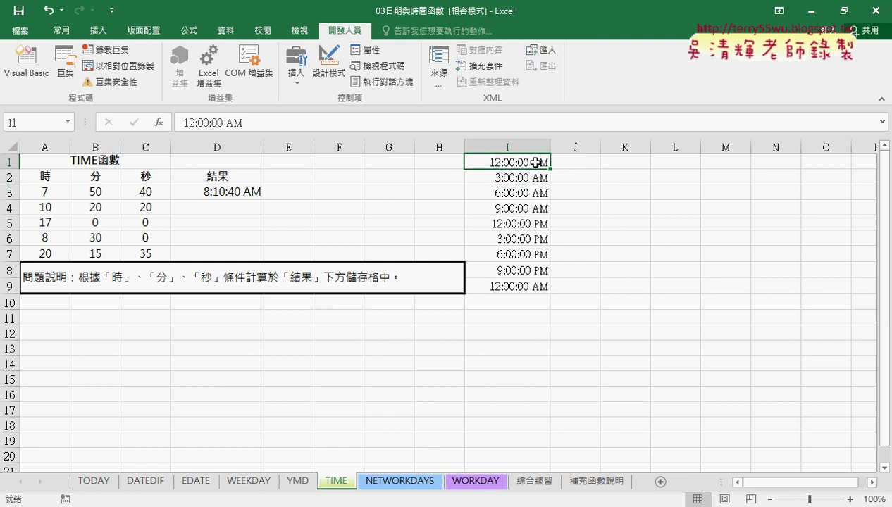
{"action": "left_click", "coordinate": [530, 287]}
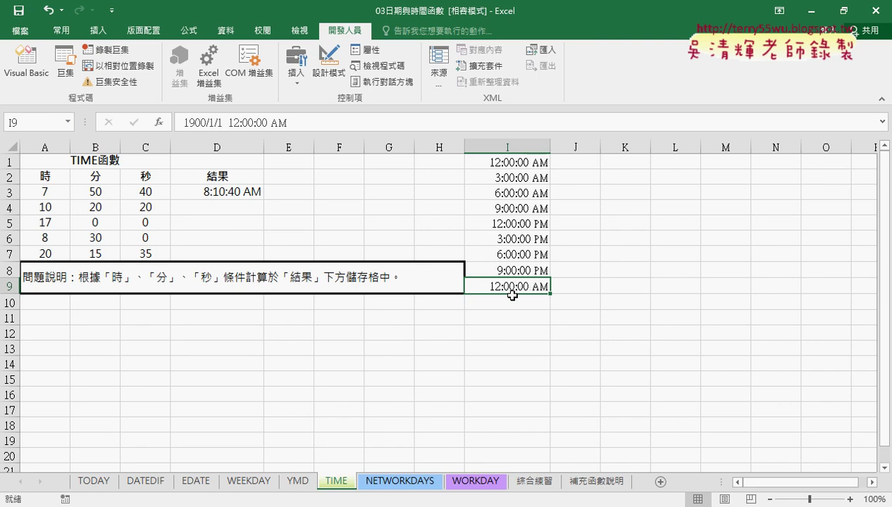
{"action": "left_click", "coordinate": [404, 483]}
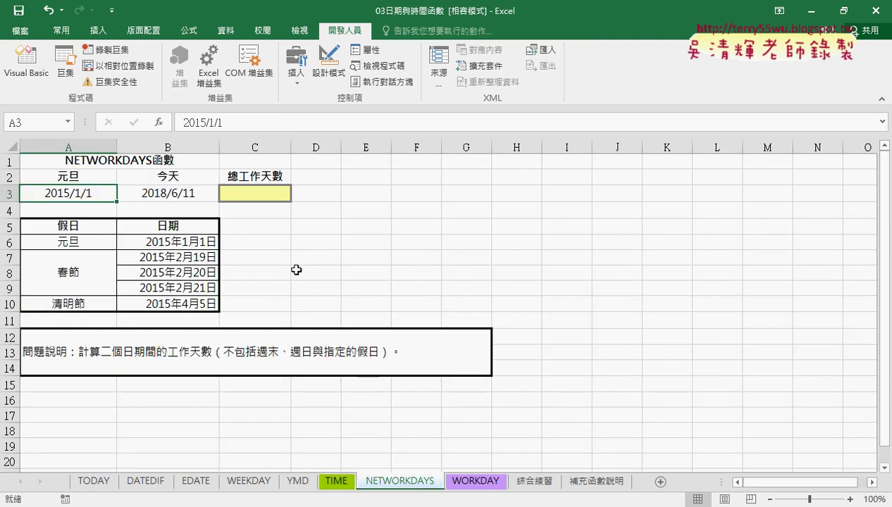
Check the TODAY formula in B3 and select the working-day total cell C3.
{"action": "left_click", "coordinate": [182, 194]}
{"action": "left_click", "coordinate": [247, 193]}
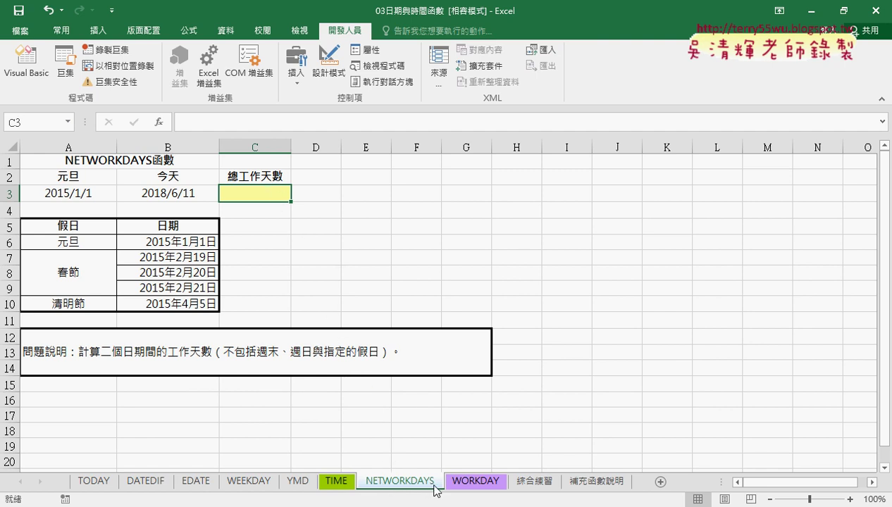
On the WORKDAY sheet, review the contract date A3, payment days B3 and empty C3.
{"action": "left_click", "coordinate": [493, 483]}
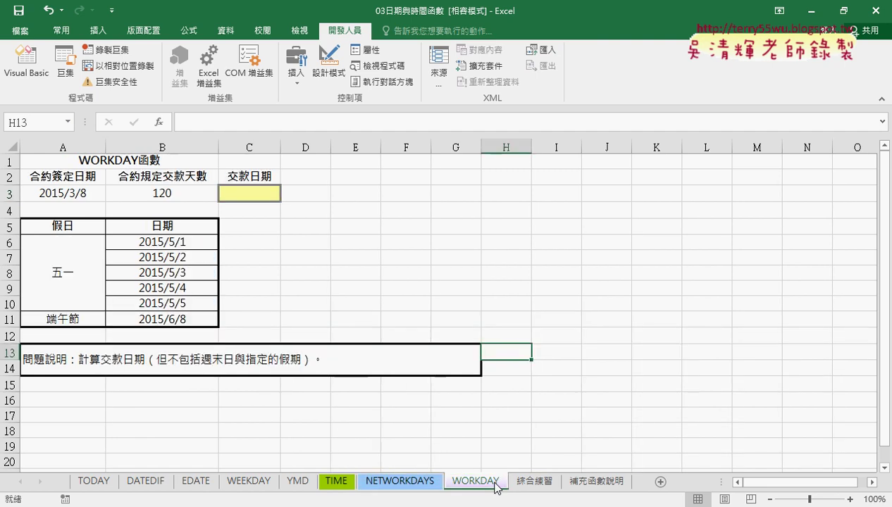
{"action": "left_click", "coordinate": [258, 195]}
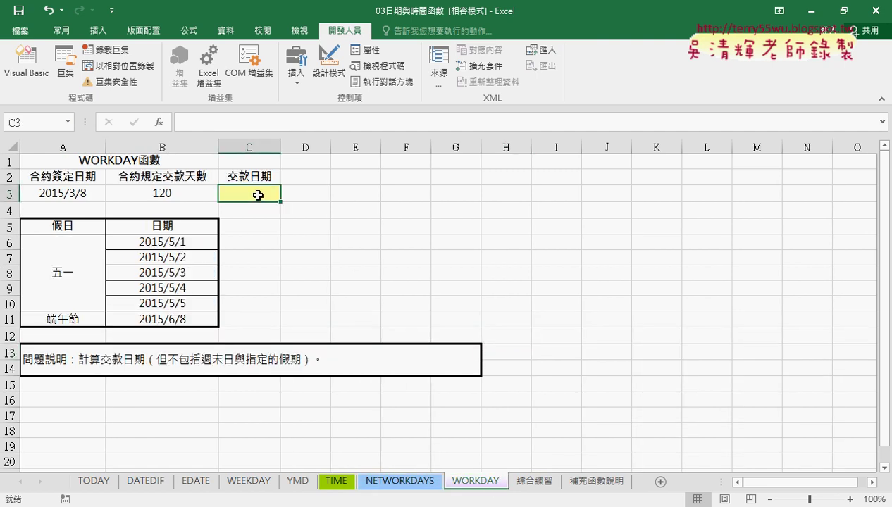
{"action": "left_click", "coordinate": [56, 196]}
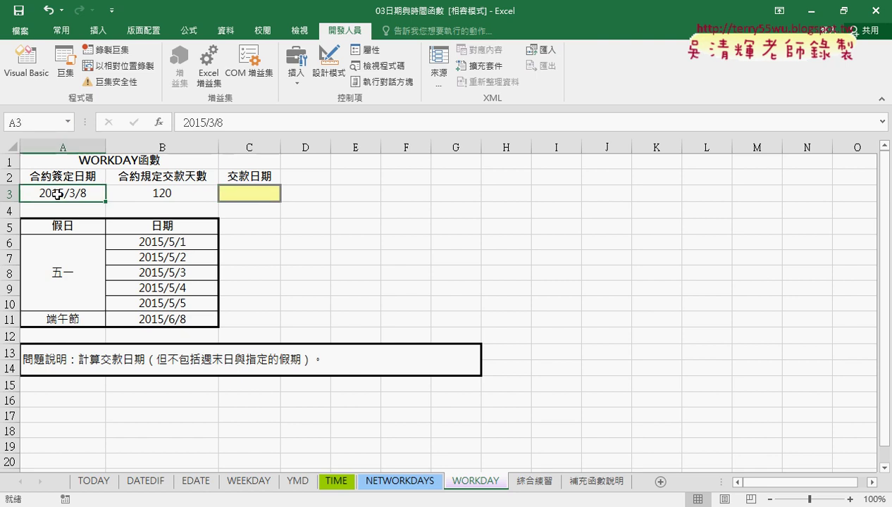
{"action": "left_click", "coordinate": [165, 192]}
{"action": "left_click", "coordinate": [253, 193]}
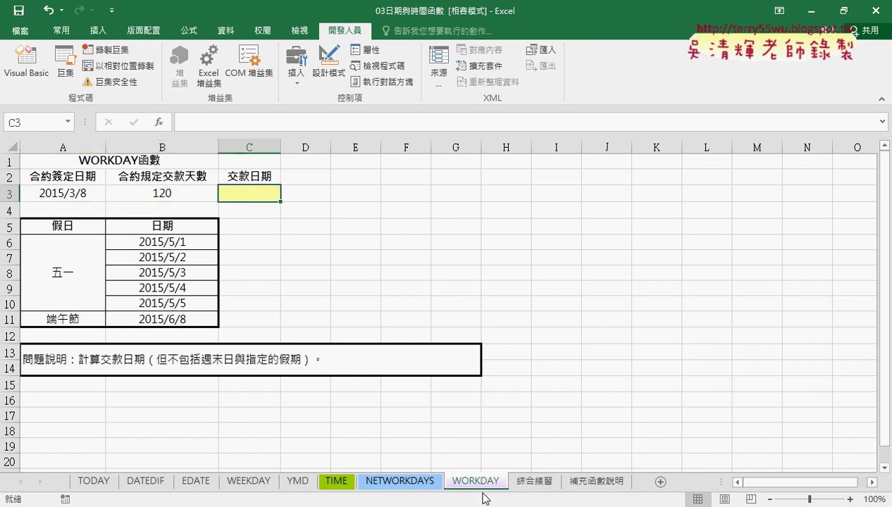
Select the WORKDAY holiday dates B6:B11, then return to the NETWORKDAYS sheet.
{"action": "left_click", "coordinate": [417, 485]}
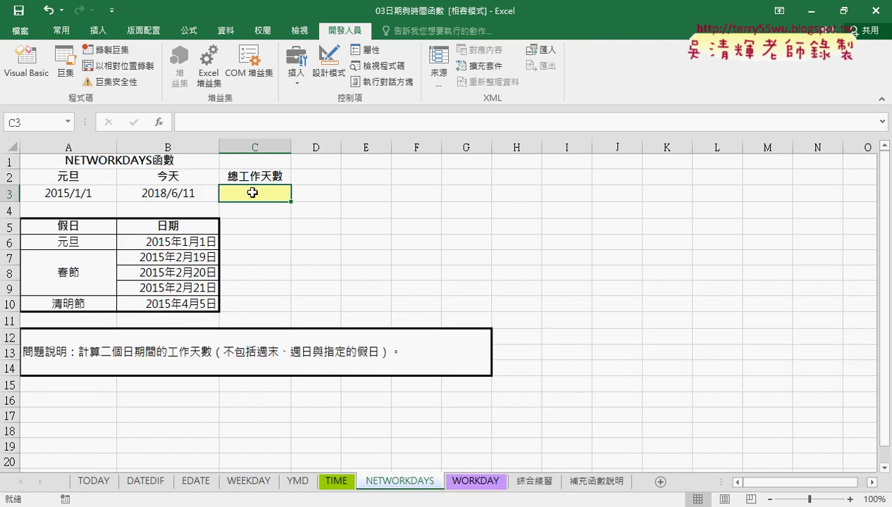
{"action": "left_click", "coordinate": [478, 485]}
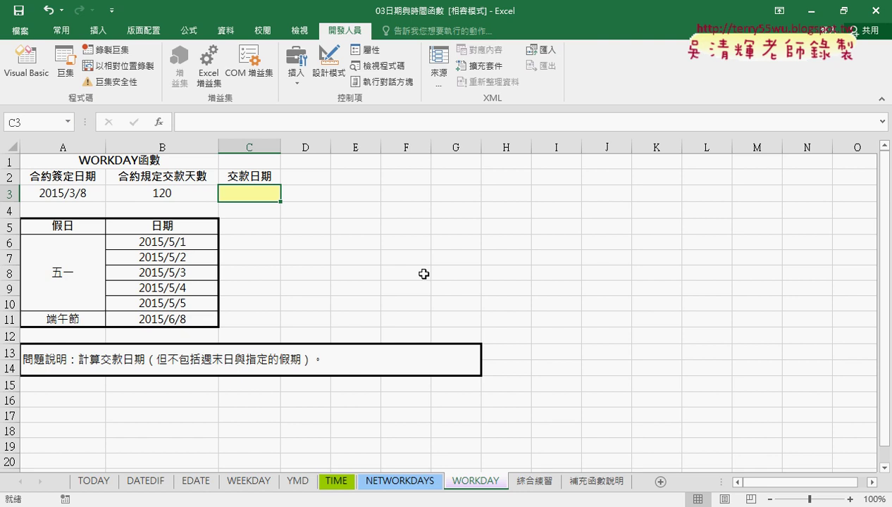
{"action": "left_click_drag", "start_coordinate": [171, 239], "coordinate": [182, 319]}
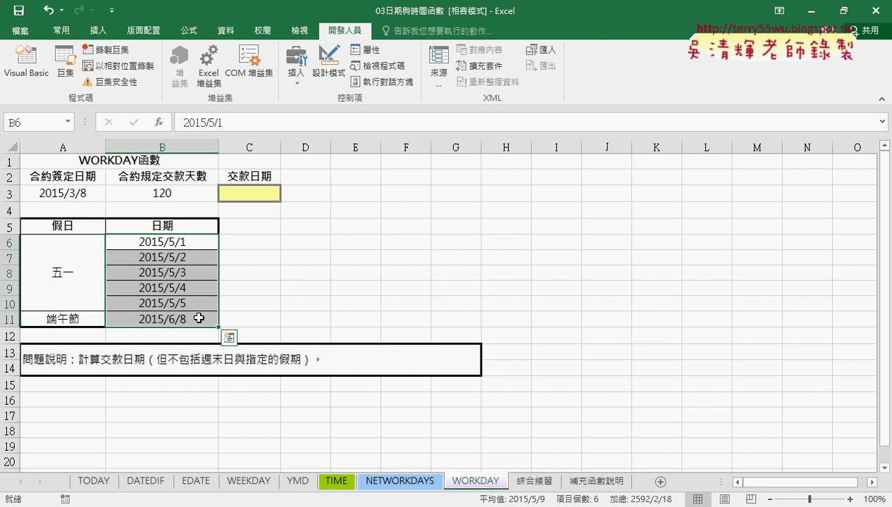
{"action": "left_click", "coordinate": [402, 482]}
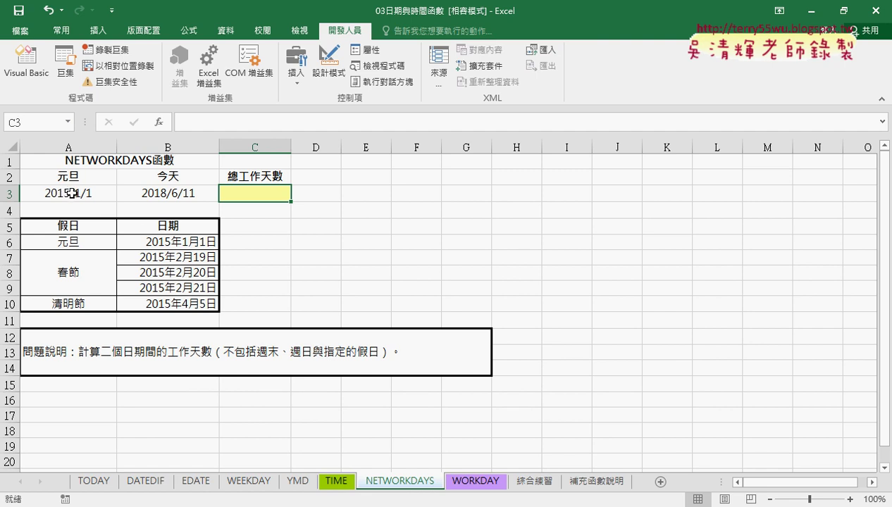
Check dates A3 and B3, then insert NETWORKDAYS into C3 from the Date & Time list.
{"action": "left_click", "coordinate": [78, 193]}
{"action": "left_click", "coordinate": [171, 192]}
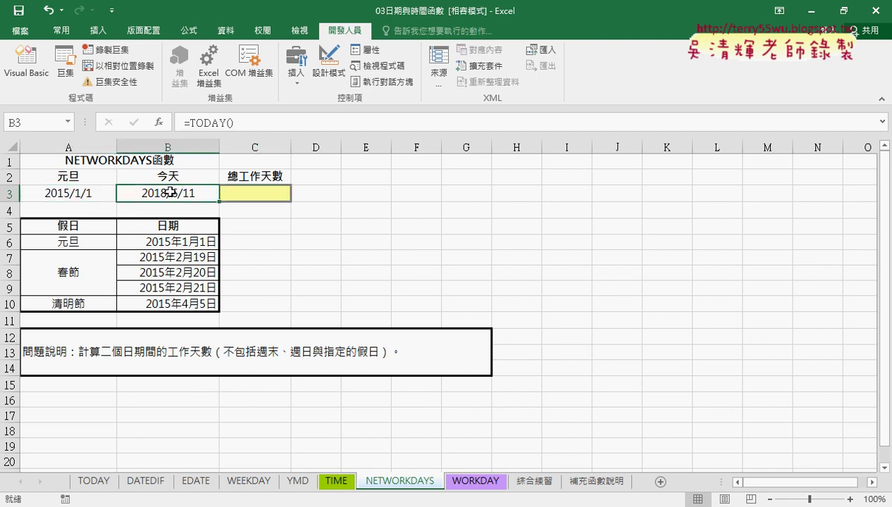
{"action": "left_click", "coordinate": [262, 193]}
{"action": "left_click", "coordinate": [161, 123]}
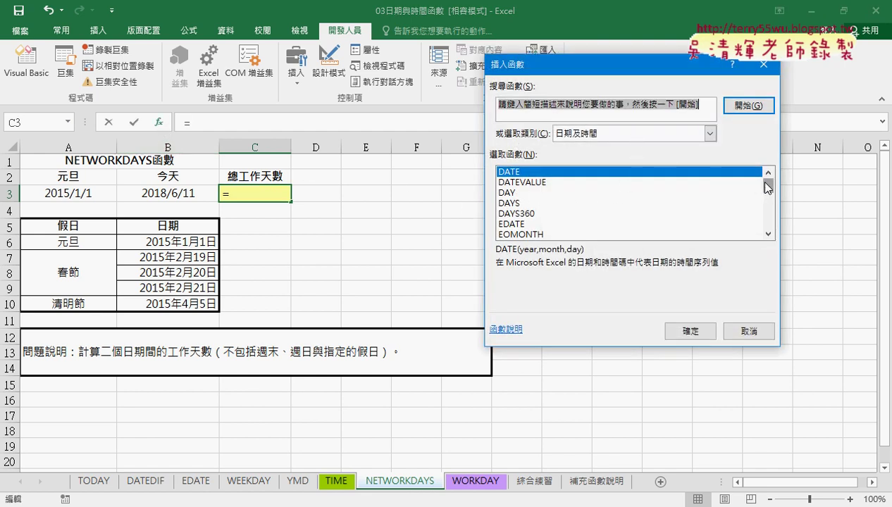
{"action": "left_click_drag", "start_coordinate": [769, 185], "coordinate": [768, 200]}
{"action": "left_click", "coordinate": [534, 197]}
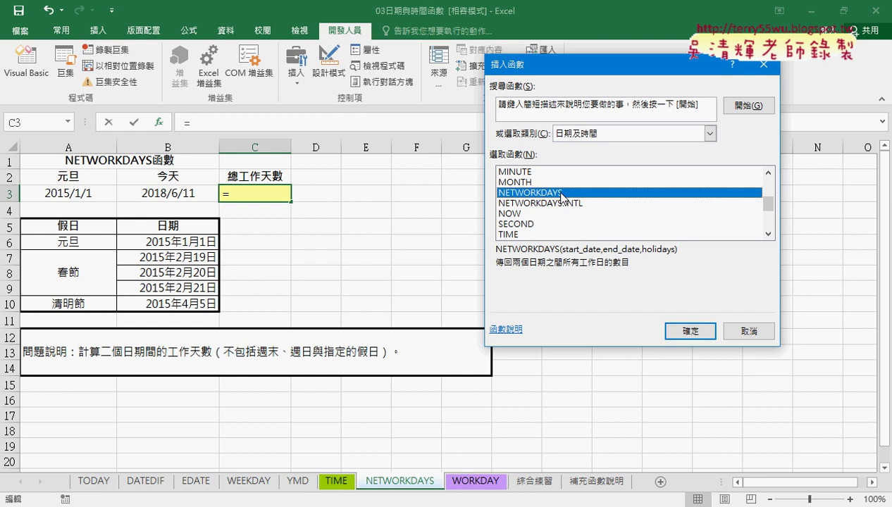
{"action": "left_click", "coordinate": [685, 331]}
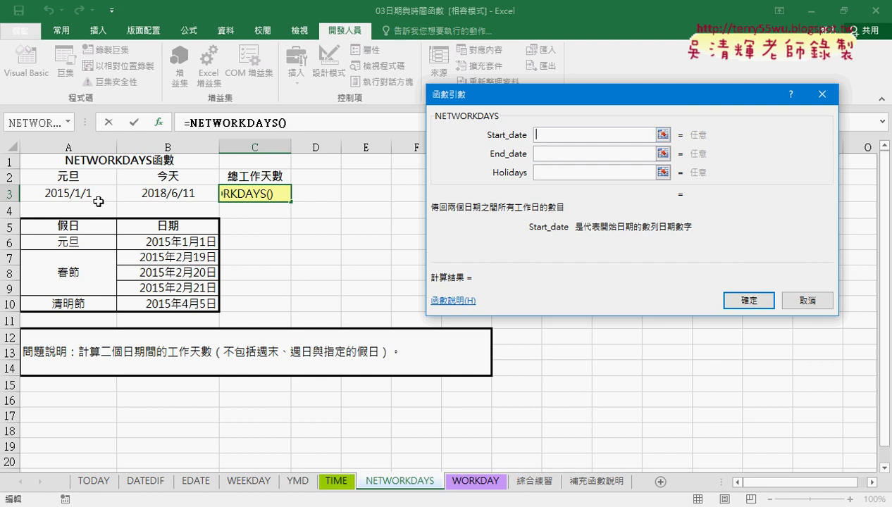
Set Start_date A3, End_date B3 and Holidays B6:B10, giving 895 working days in C3.
{"action": "left_click", "coordinate": [75, 194]}
{"action": "left_click", "coordinate": [556, 153]}
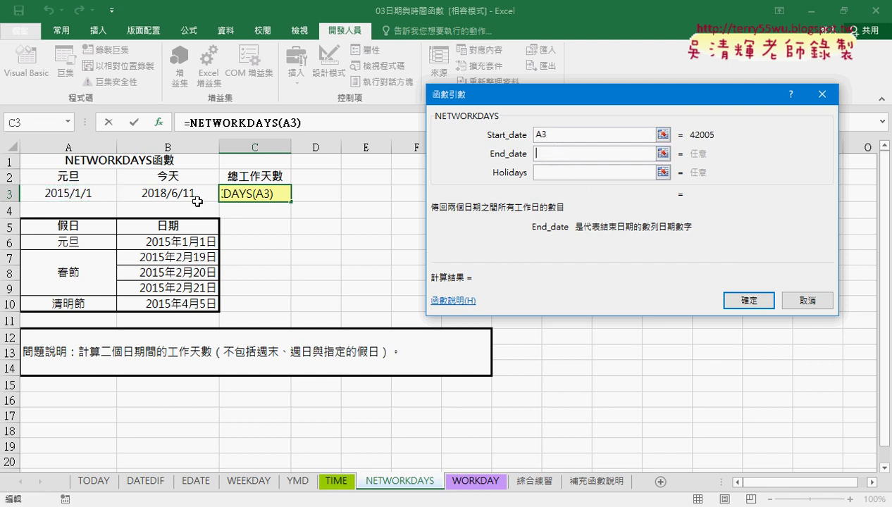
{"action": "left_click", "coordinate": [180, 196]}
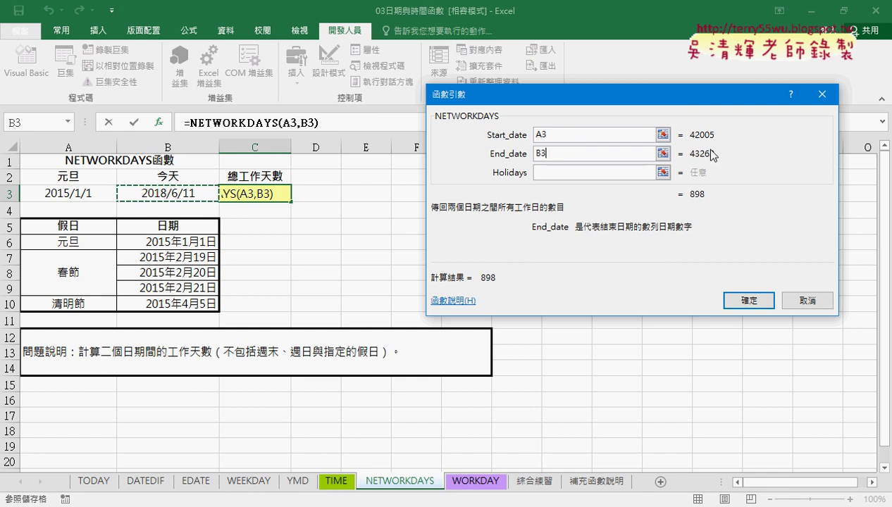
{"action": "left_click", "coordinate": [578, 172]}
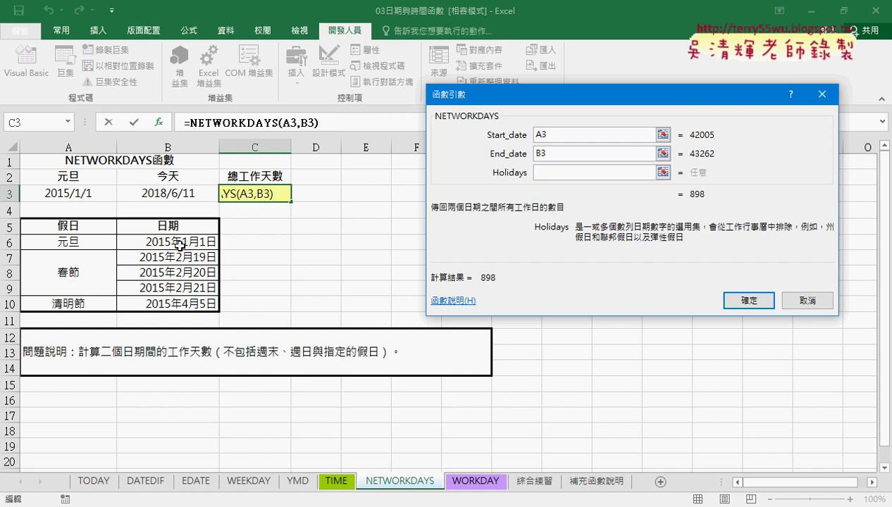
{"action": "left_click_drag", "start_coordinate": [180, 243], "coordinate": [182, 303]}
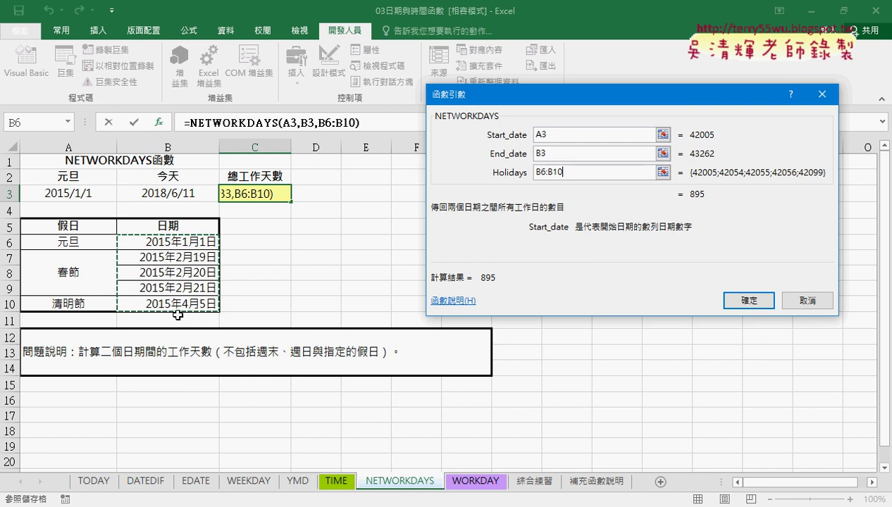
{"action": "left_click", "coordinate": [757, 302]}
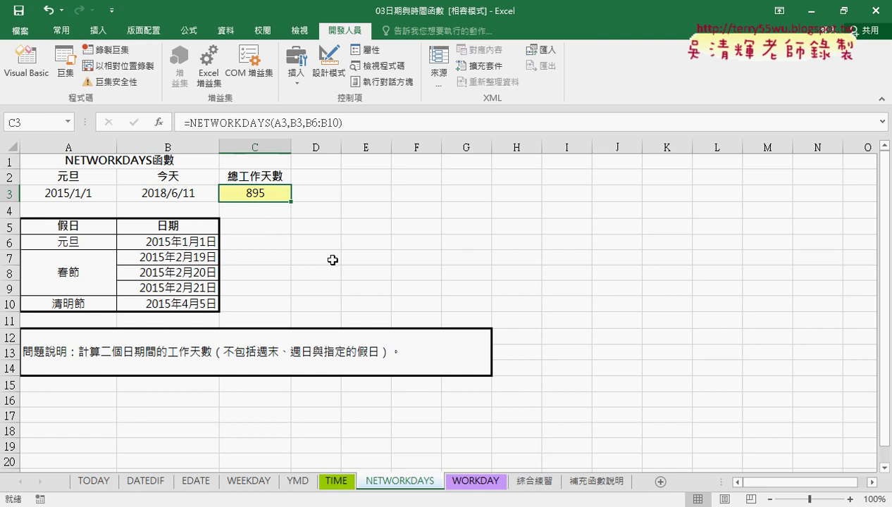
Confirm the NETWORKDAYS formula in C3 with holidays B6:B10, giving 895 working days.
{"action": "left_click", "coordinate": [236, 122]}
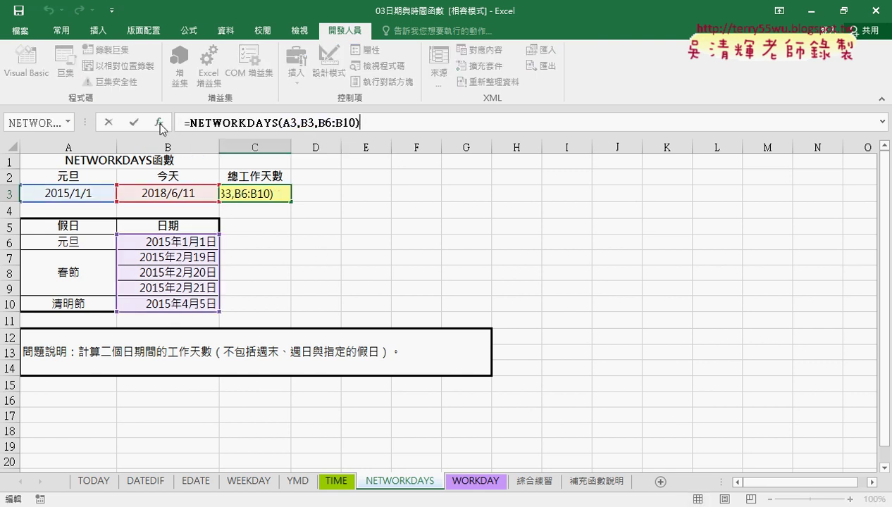
{"action": "left_click", "coordinate": [160, 122]}
{"action": "left_click", "coordinate": [587, 171]}
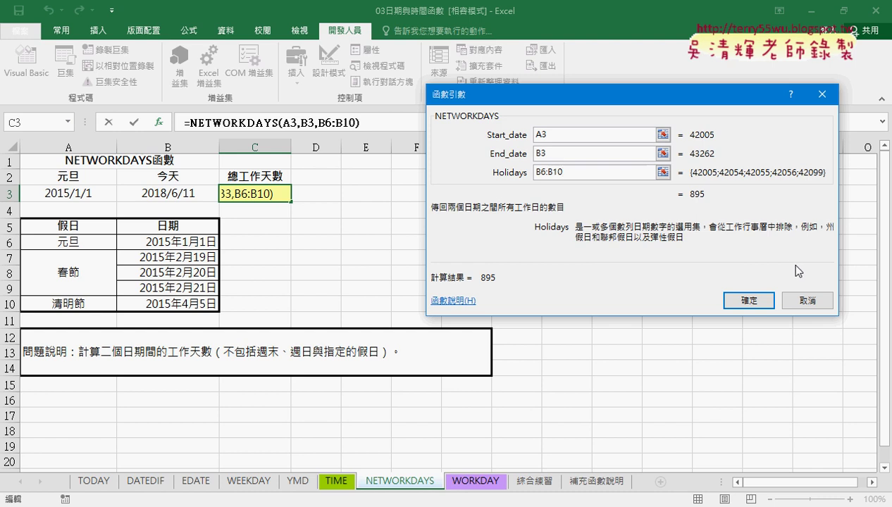
{"action": "left_click", "coordinate": [794, 298]}
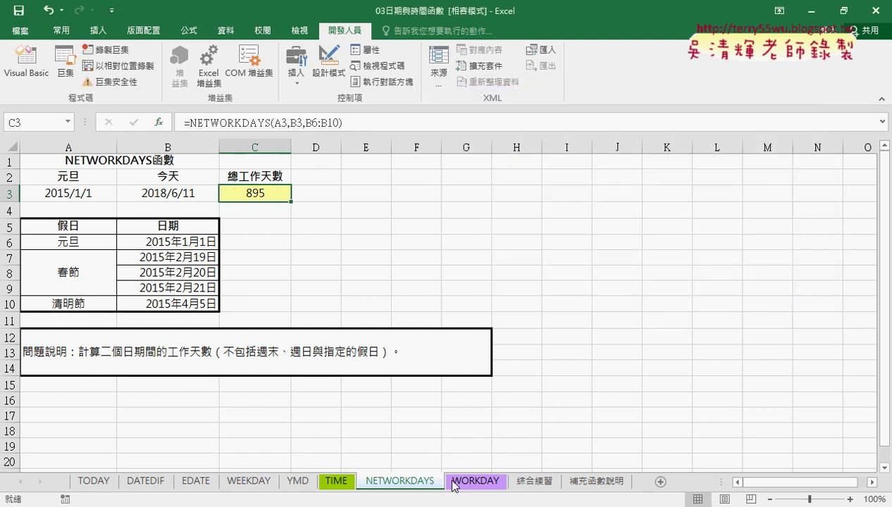
{"action": "left_click", "coordinate": [474, 482]}
Insert the WORKDAY function into cell C3 for the payment date.
{"action": "left_click", "coordinate": [263, 202]}
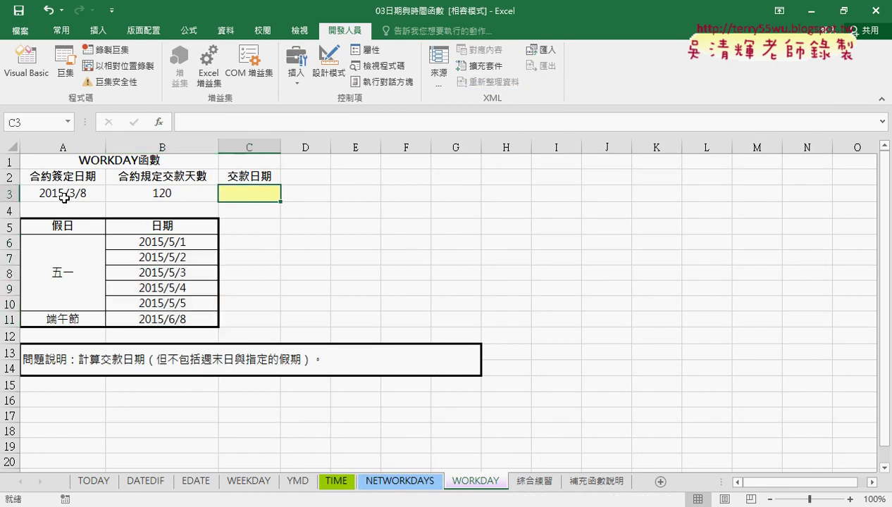
{"action": "left_click", "coordinate": [159, 121]}
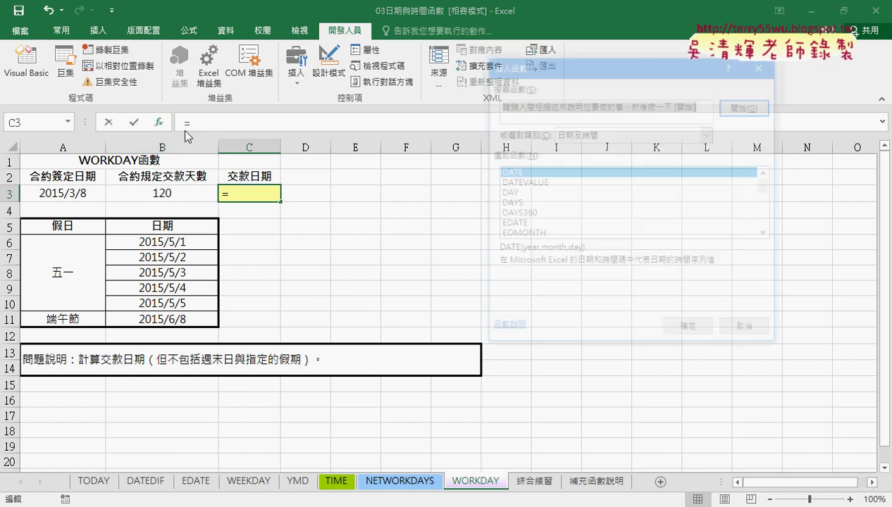
{"action": "scroll", "coordinate": [742, 195], "scroll_direction": "down", "scroll_amount": 2}
{"action": "scroll", "coordinate": [743, 195], "scroll_direction": "down", "scroll_amount": 4}
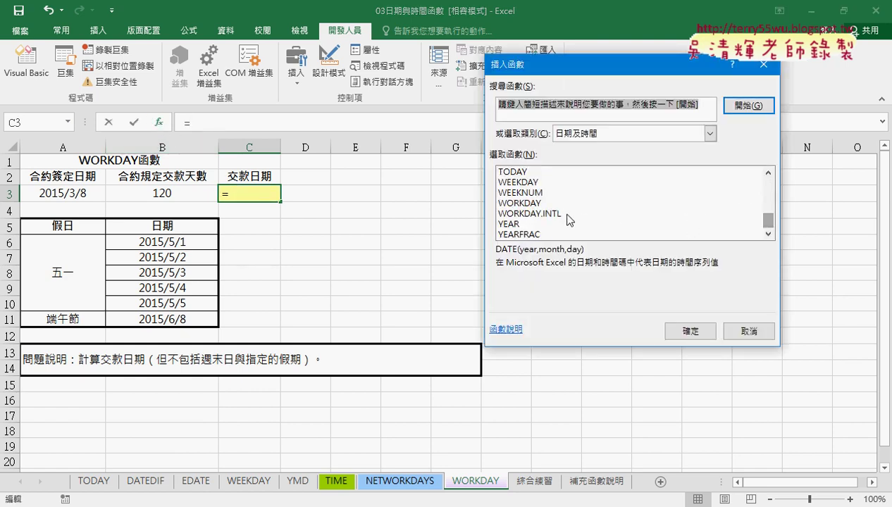
{"action": "left_click", "coordinate": [534, 203]}
{"action": "left_click", "coordinate": [688, 331]}
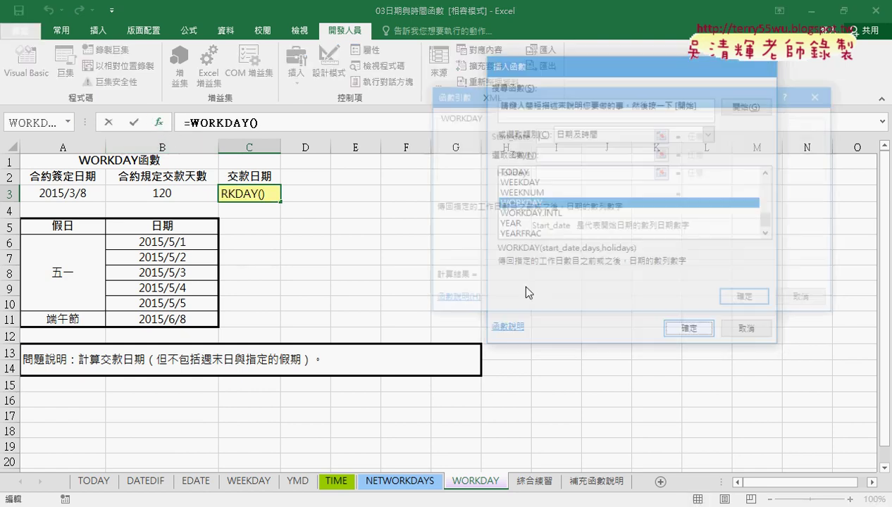
Set WORKDAY's arguments to start A3, days B3 and holidays B6:B11, giving 2015/8/27.
{"action": "left_click", "coordinate": [78, 192]}
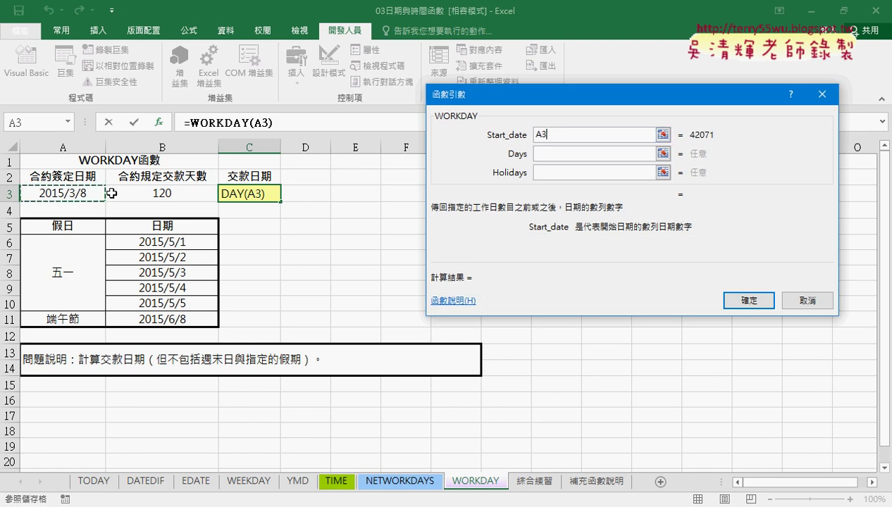
{"action": "left_click", "coordinate": [652, 153]}
{"action": "left_click", "coordinate": [173, 193]}
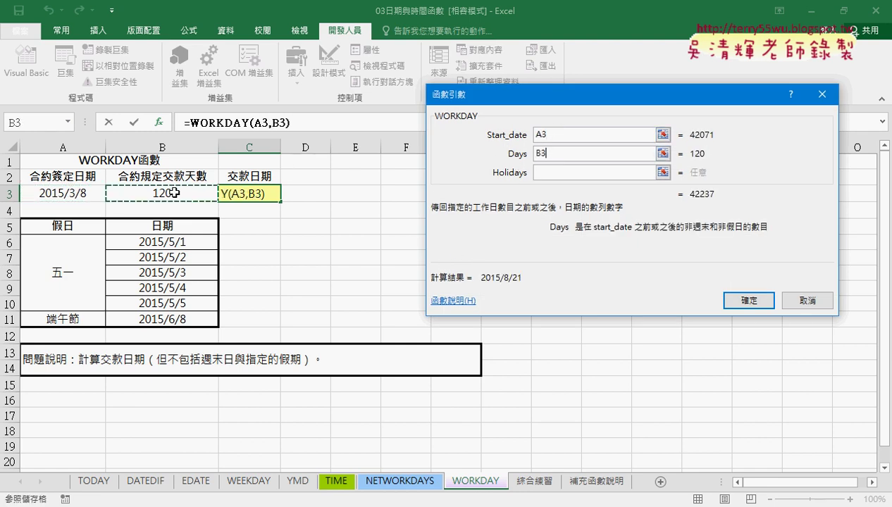
{"action": "left_click", "coordinate": [567, 173]}
{"action": "left_click_drag", "start_coordinate": [186, 241], "coordinate": [184, 317]}
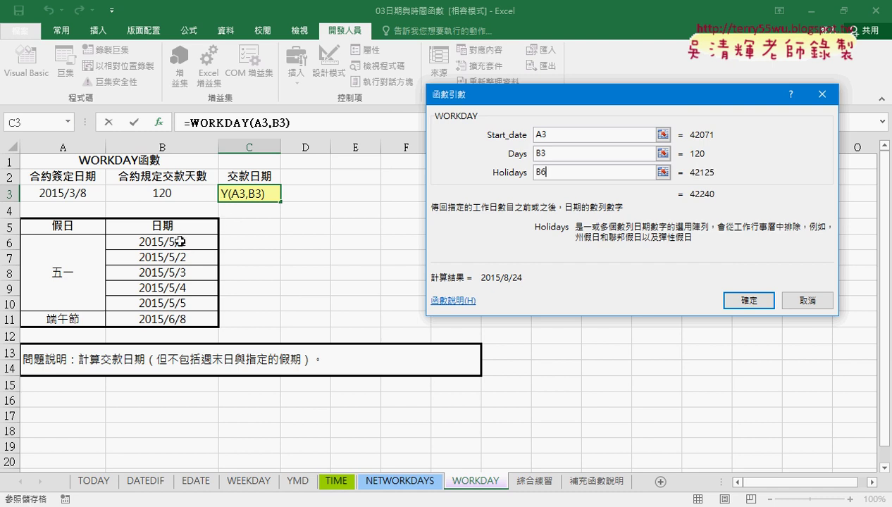
{"action": "left_click", "coordinate": [740, 299]}
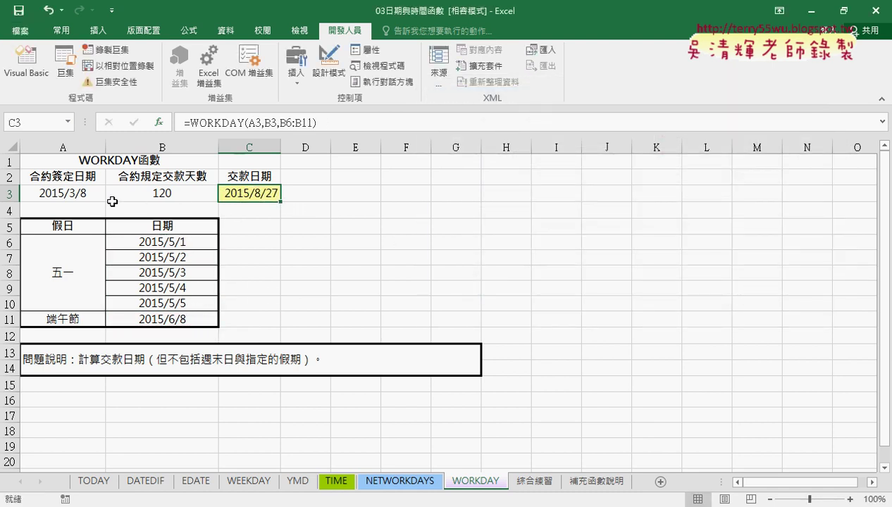
Inspect the contract date in A3 without changing it.
{"action": "left_click", "coordinate": [60, 194]}
{"action": "double_click", "coordinate": [60, 194]}
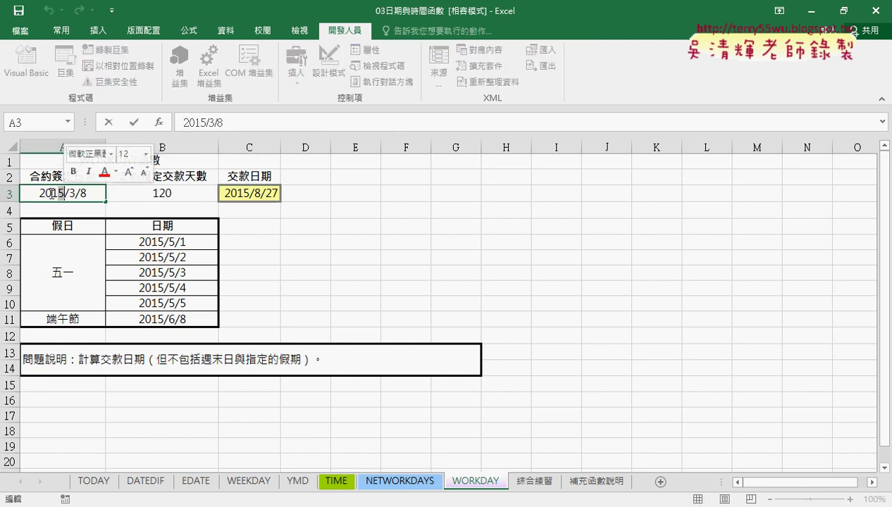
{"action": "left_click", "coordinate": [317, 240]}
{"action": "left_click", "coordinate": [97, 196]}
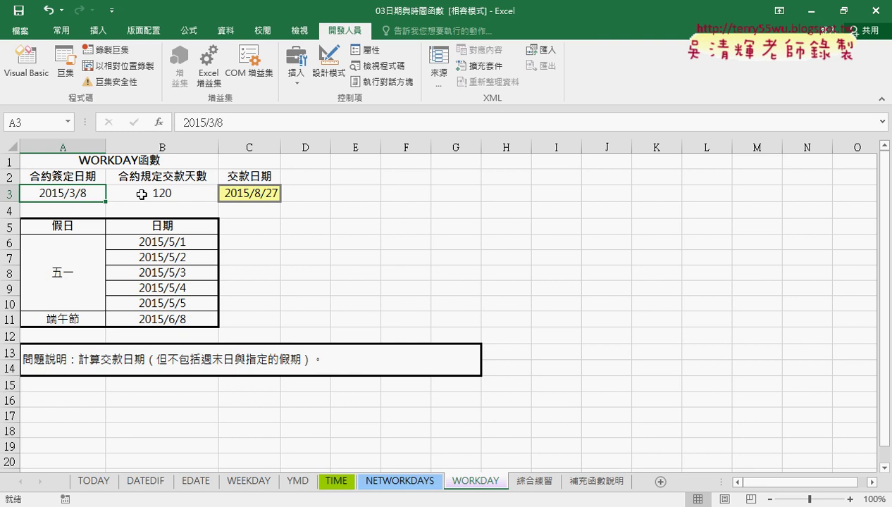
Replace all 2015 with 2018 on the sheet, updating 7 cells to a 2018/8/30 payment date.
{"action": "key", "text": "ctrl+h"}
{"action": "type", "text": "2015"}
{"action": "key", "text": "Tab"}
{"action": "type", "text": "201"}
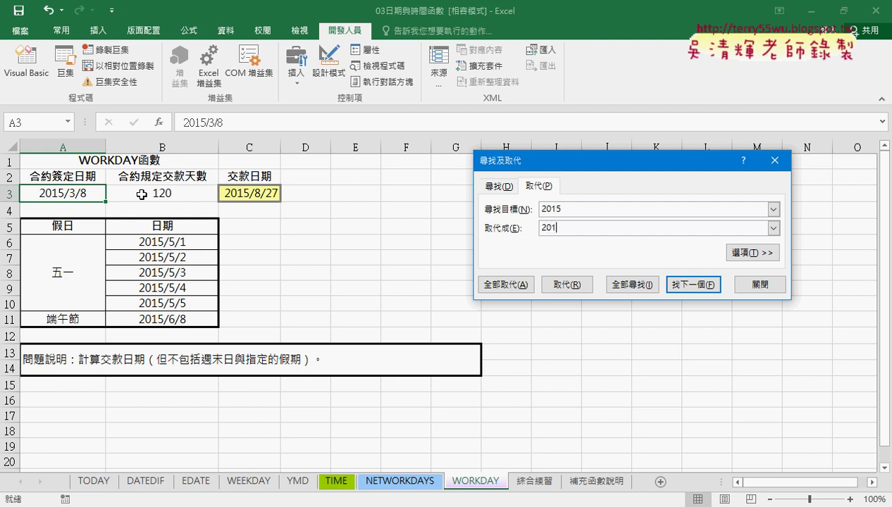
{"action": "type", "text": "8"}
{"action": "left_click", "coordinate": [518, 286]}
{"action": "left_click", "coordinate": [451, 297]}
{"action": "left_click", "coordinate": [754, 284]}
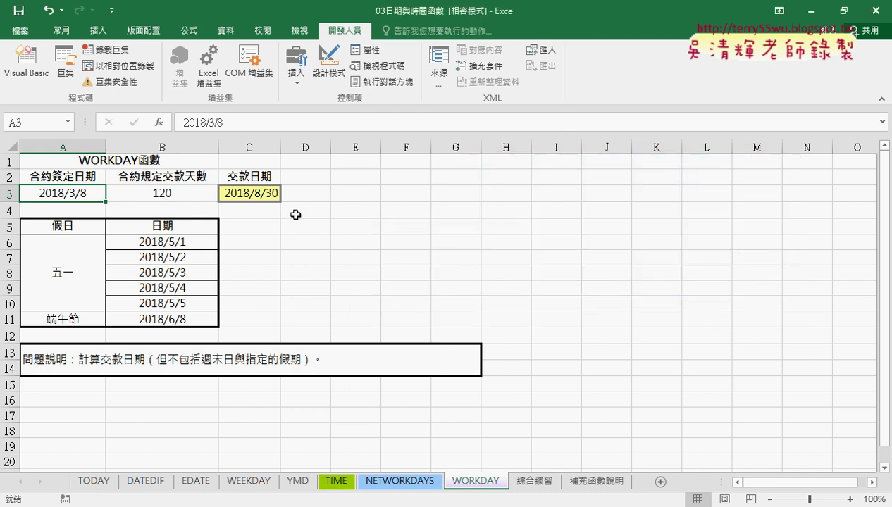
{"action": "left_click", "coordinate": [160, 192]}
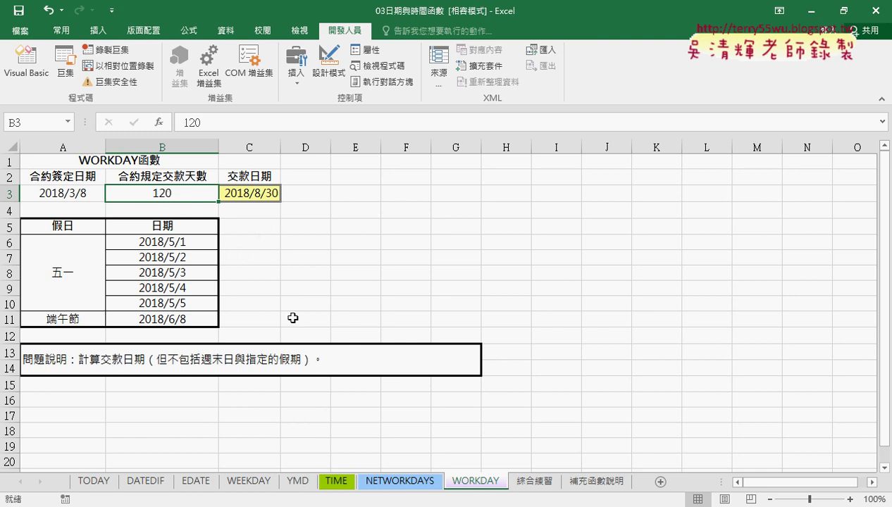
On 綜合練習, change A2's year from 2015 to 2018 so it shows 107.01.01(週一).
{"action": "left_click", "coordinate": [535, 482]}
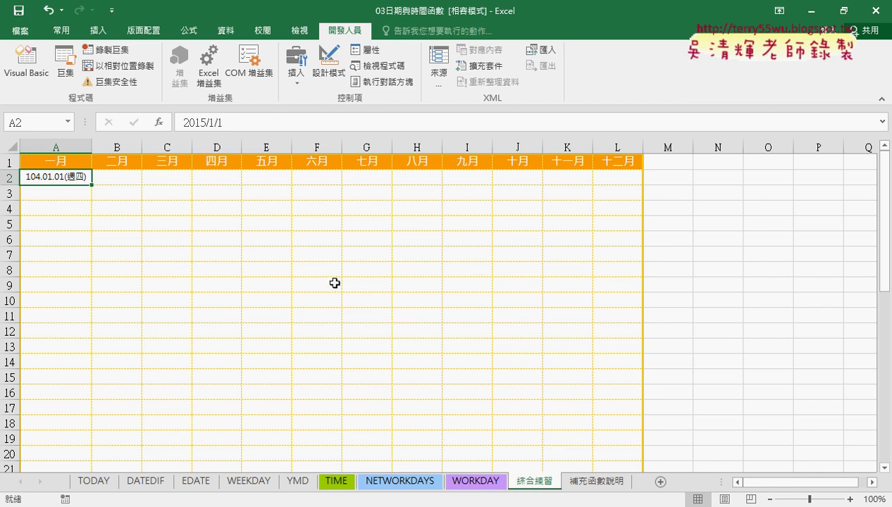
{"action": "left_click", "coordinate": [118, 181]}
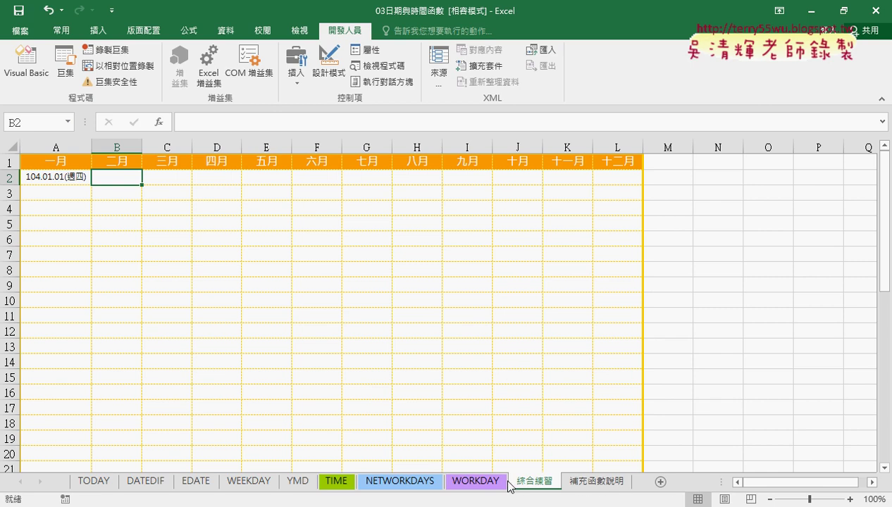
{"action": "left_click", "coordinate": [82, 181]}
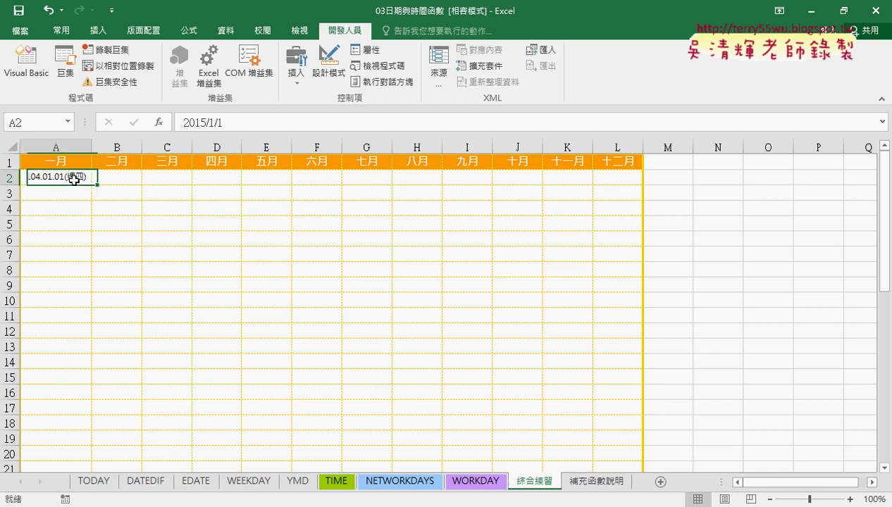
{"action": "left_click_drag", "start_coordinate": [201, 122], "coordinate": [205, 122]}
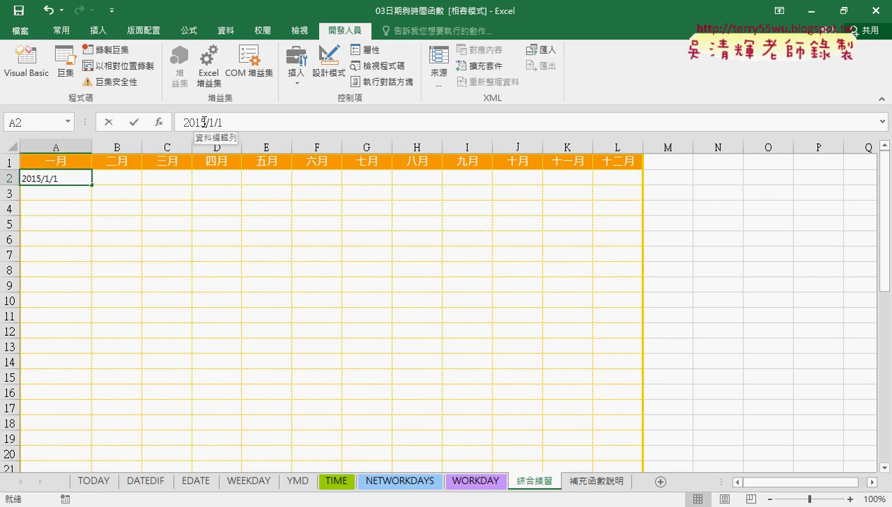
{"action": "type", "text": "8"}
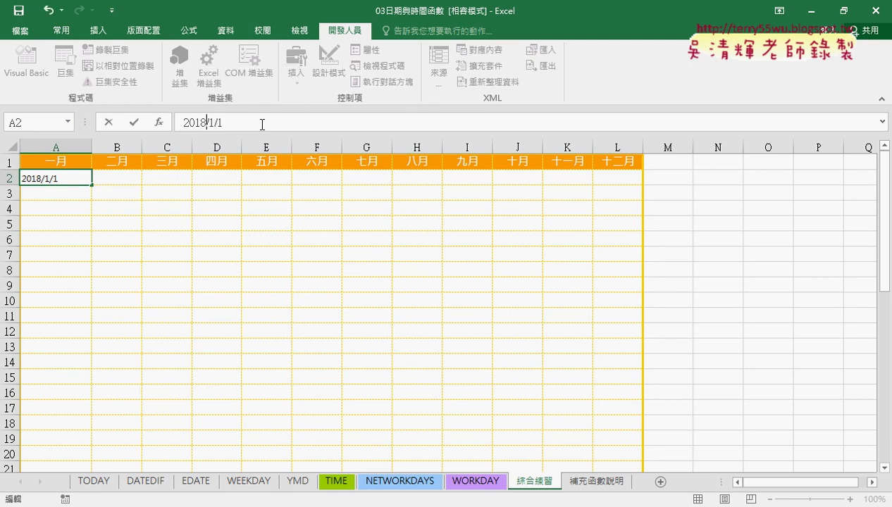
{"action": "left_click", "coordinate": [135, 123]}
{"action": "mouse_move", "coordinate": [117, 179]}
{"action": "left_mouse_down"}
{"action": "mouse_move", "coordinate": [616, 183]}
{"action": "mouse_move", "coordinate": [113, 187]}
{"action": "left_mouse_up"}
{"action": "left_click", "coordinate": [49, 189]}
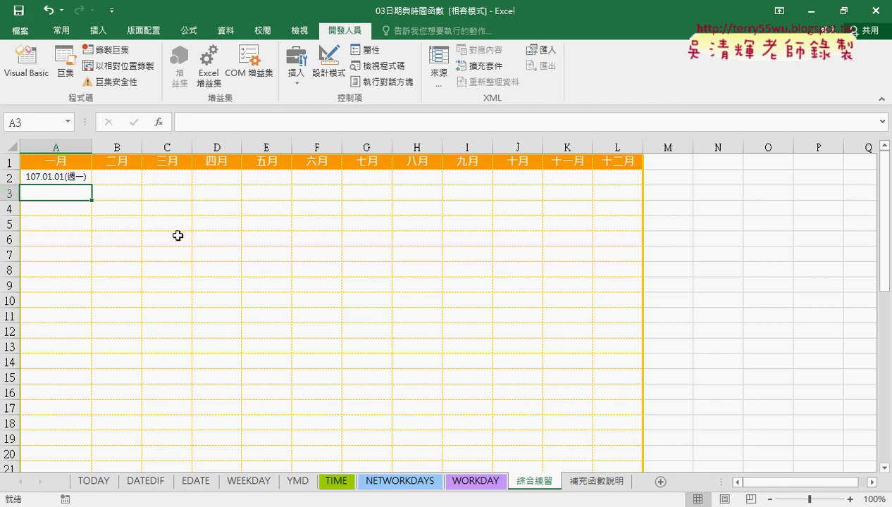
{"action": "left_click", "coordinate": [11, 191]}
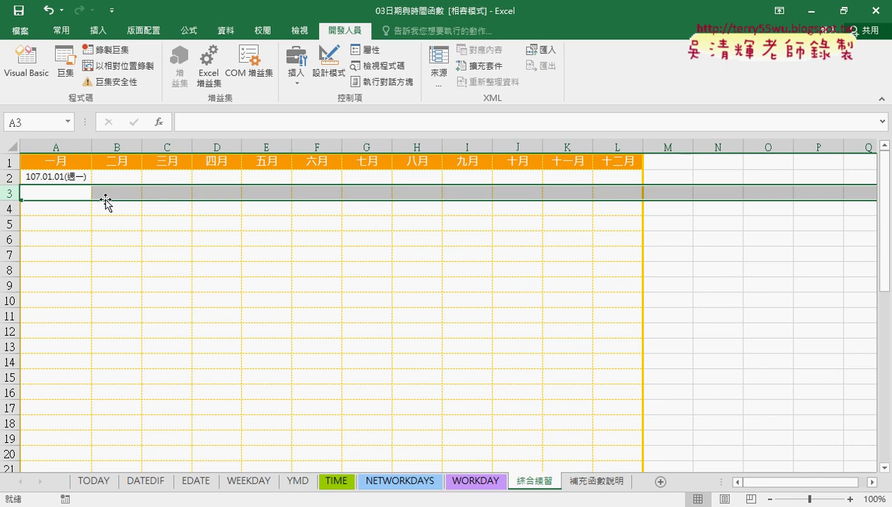
Pass through the EDATE and WEEKDAY sheets back to the WORKDAY sheet.
{"action": "left_click", "coordinate": [197, 482]}
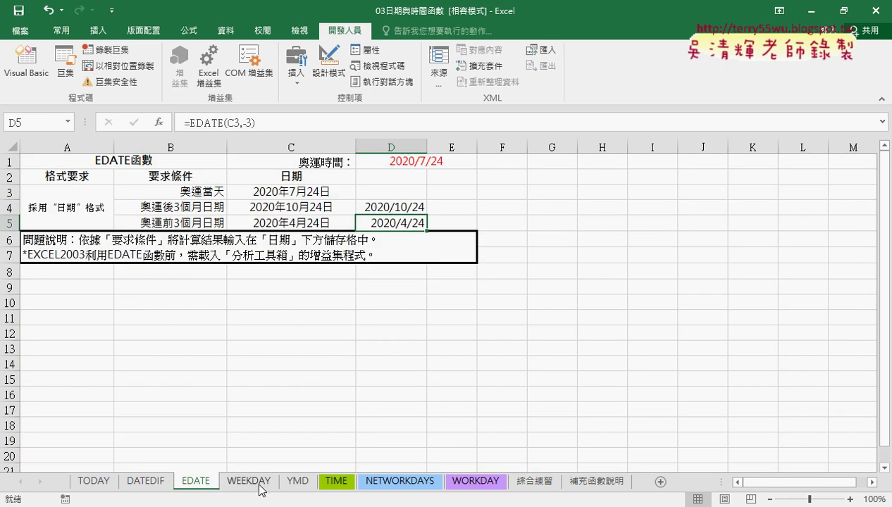
{"action": "left_click", "coordinate": [261, 485]}
{"action": "left_click", "coordinate": [470, 485]}
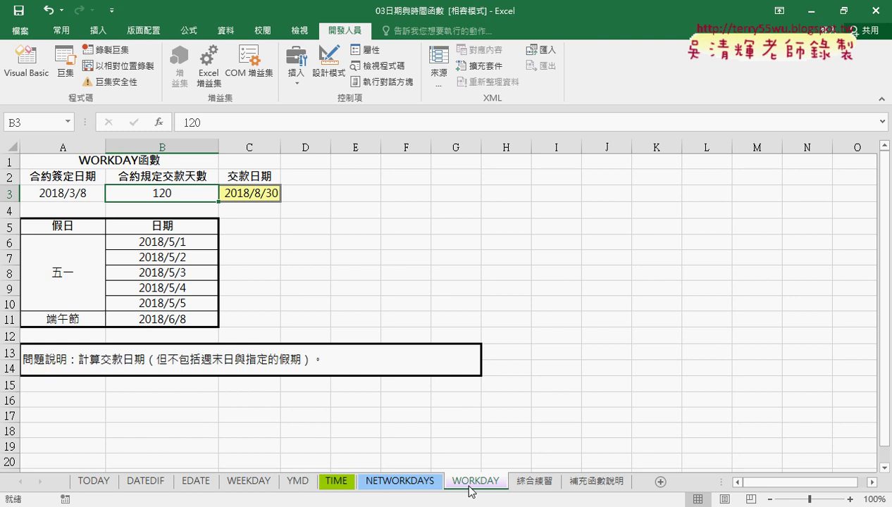